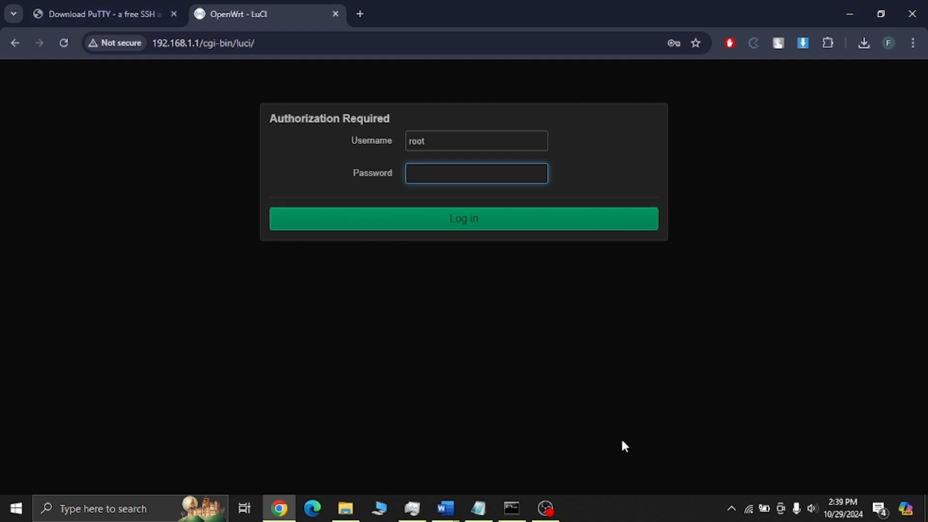
- Fill the LuCI login Password field with the saved router admin password from autofill
mouse_move(754, 507)
left_click(451, 175)
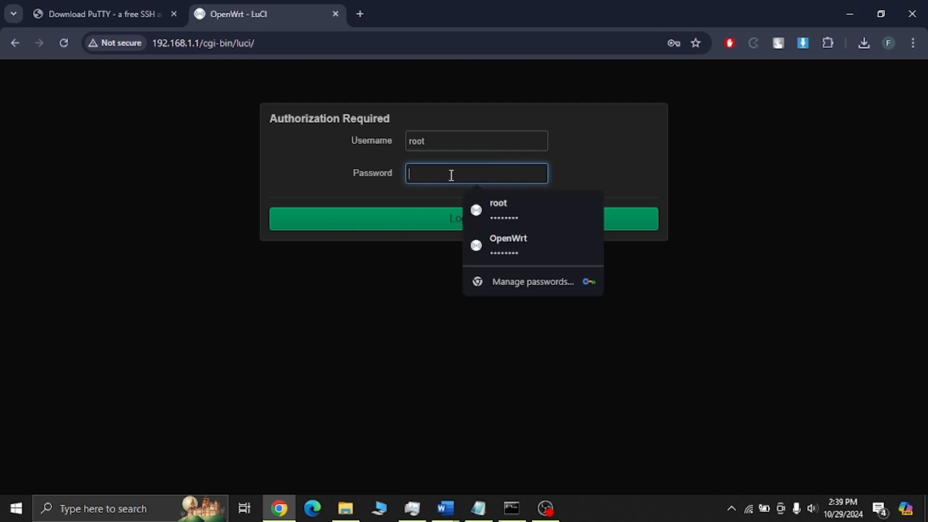
type("••••••••")
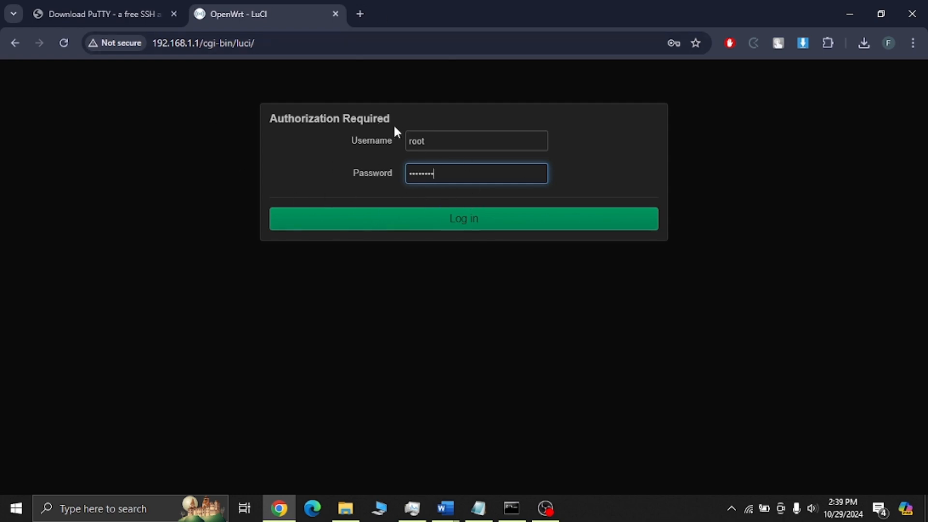
- Log in and scroll through the Status page, from memory and storage to DHCP leases and wireless
left_click(489, 220)
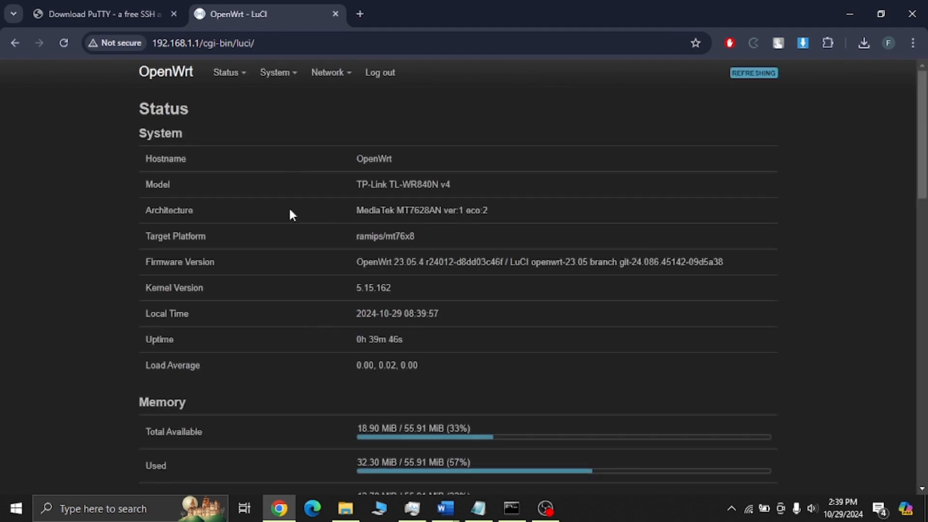
scroll(348, 215, "down", 5)
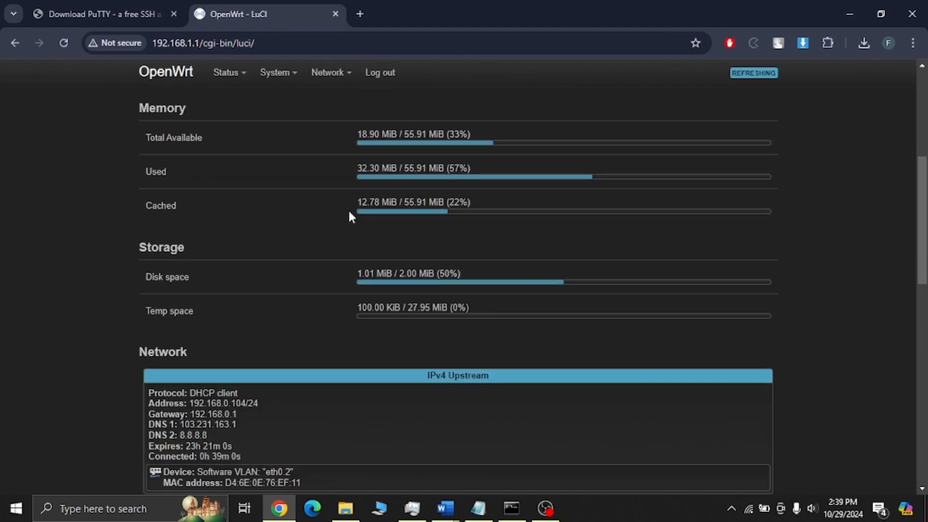
scroll(349, 212, "down", 10)
scroll(349, 212, "up", 5)
scroll(349, 212, "down", 5)
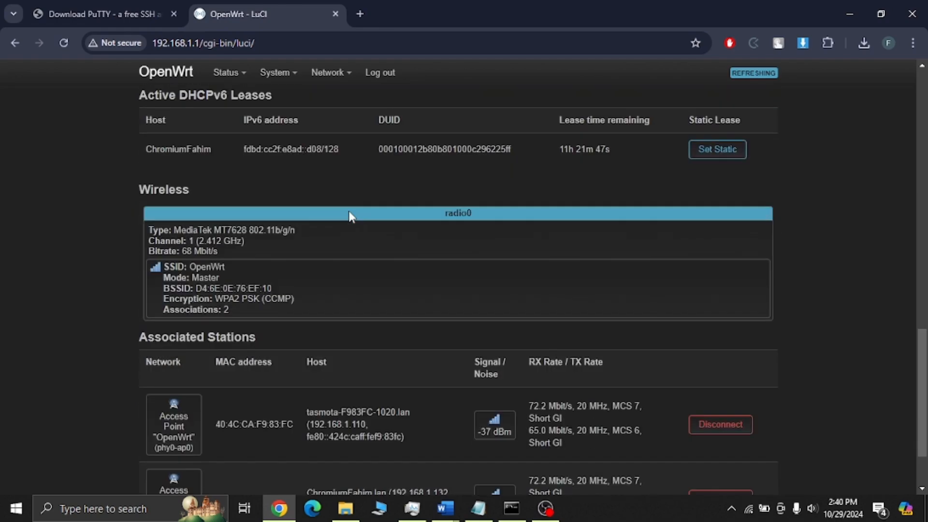
scroll(227, 164, "up", 2)
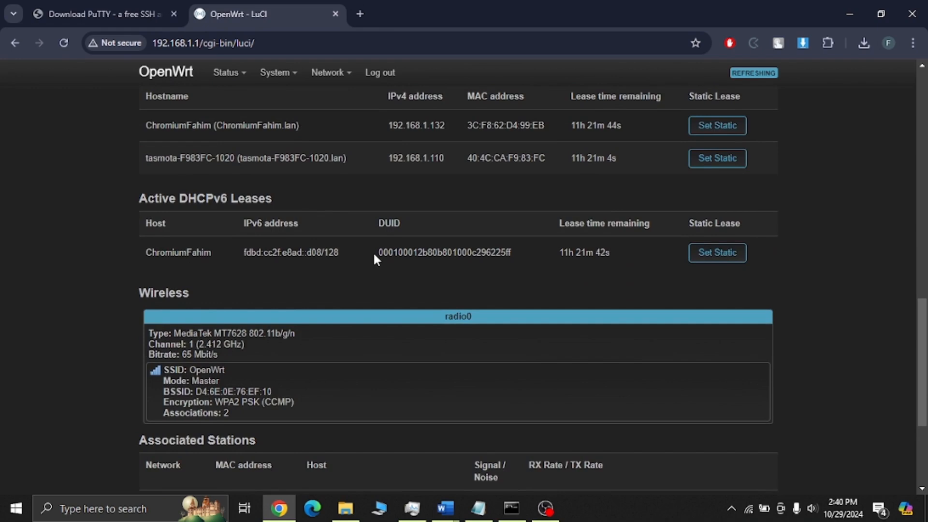
scroll(374, 255, "up", 2)
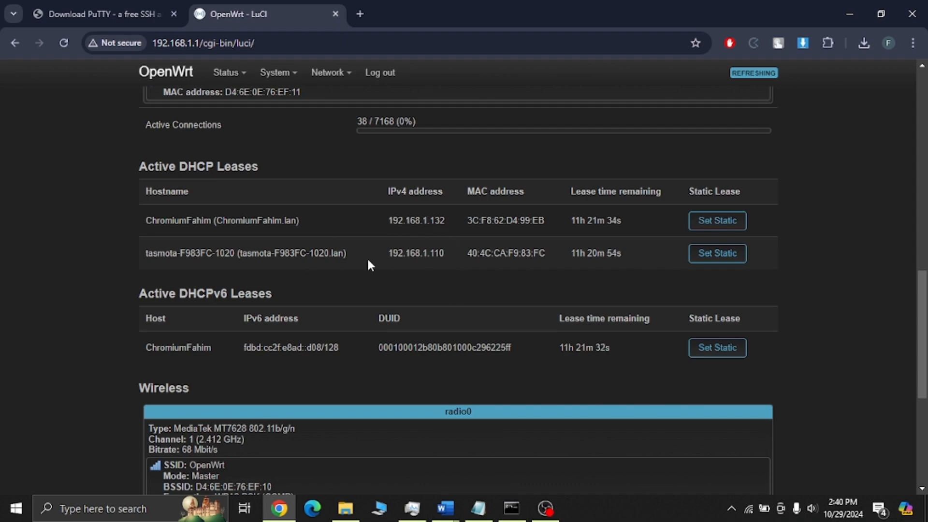
scroll(371, 265, "up", 14)
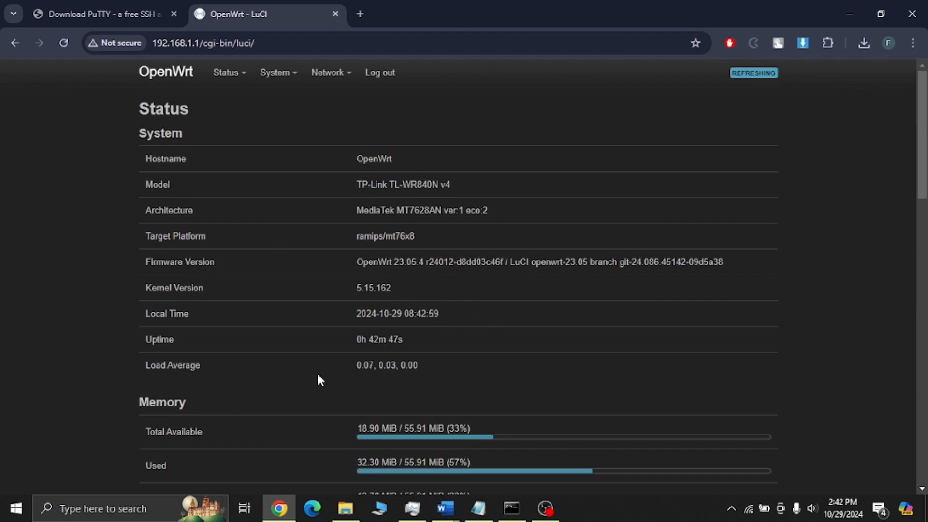
left_click(158, 15)
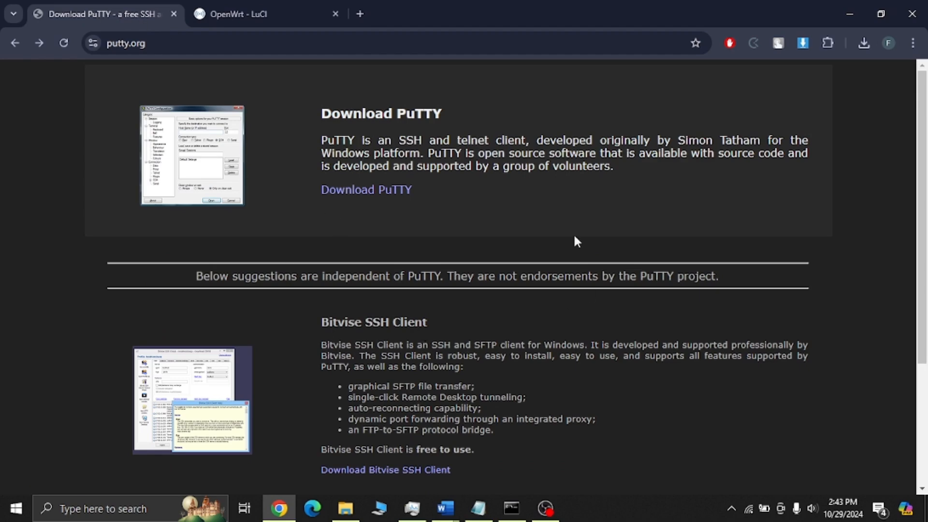
- Go from the putty.org page to the Bitvise SSH Client download page
double_click(171, 43)
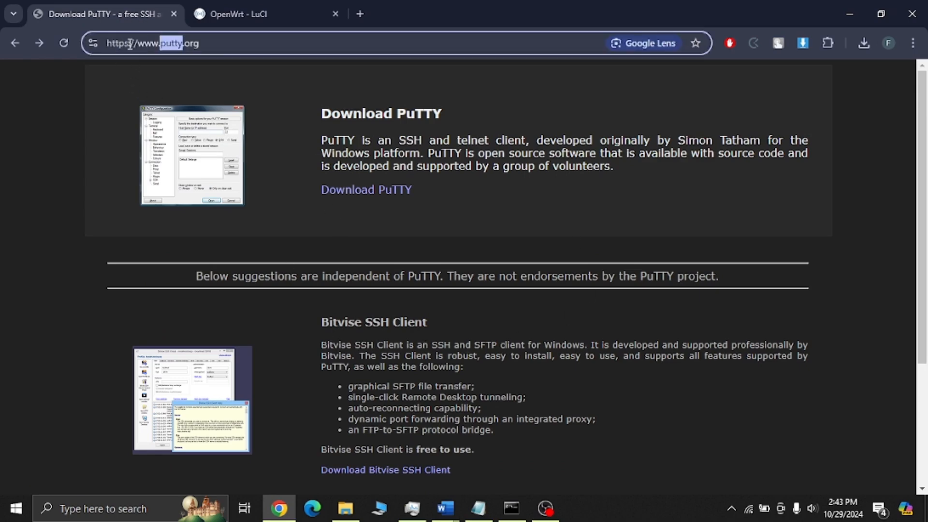
left_click(228, 49)
scroll(397, 387, "down", 3)
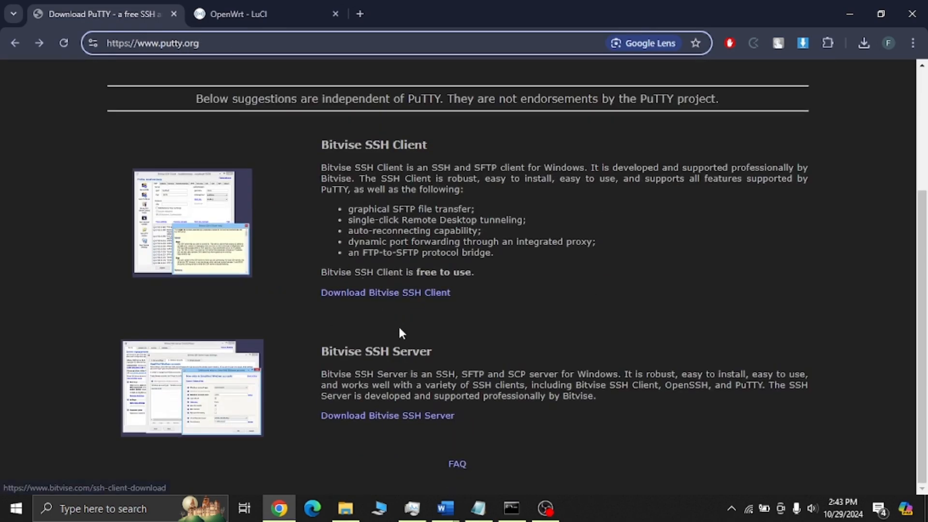
left_click(400, 292)
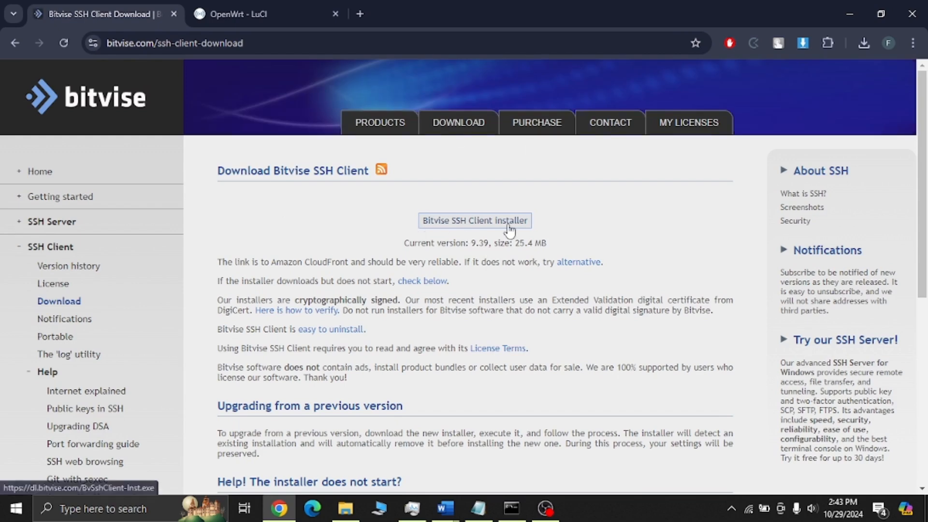
- Download the Bitvise SSH Client installer, version 9.39 (25.4 MB)
left_click(492, 224)
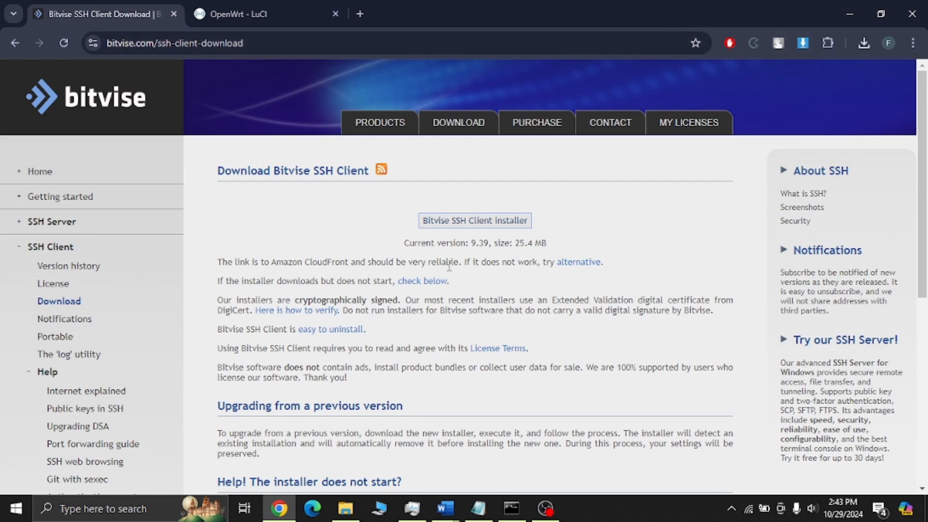
scroll(544, 283, "down", 5)
scroll(546, 284, "up", 5)
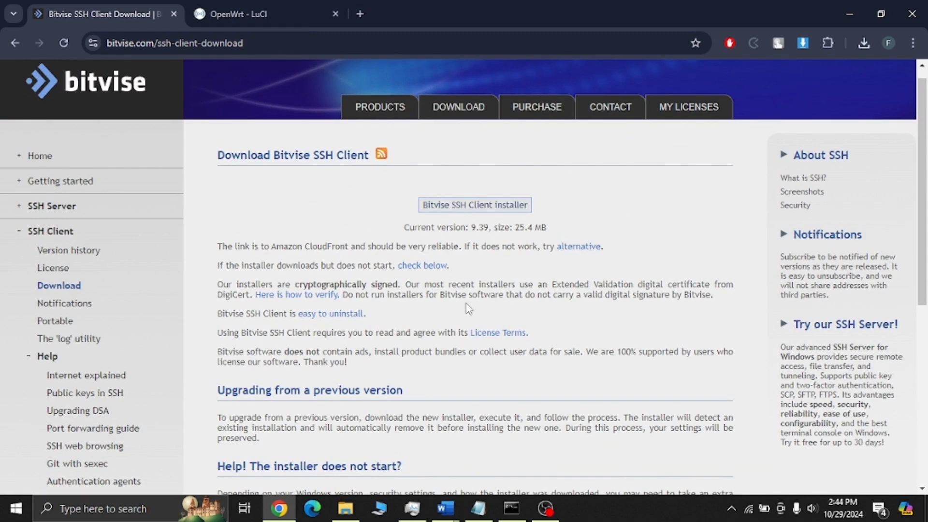
scroll(434, 294, "down", 6)
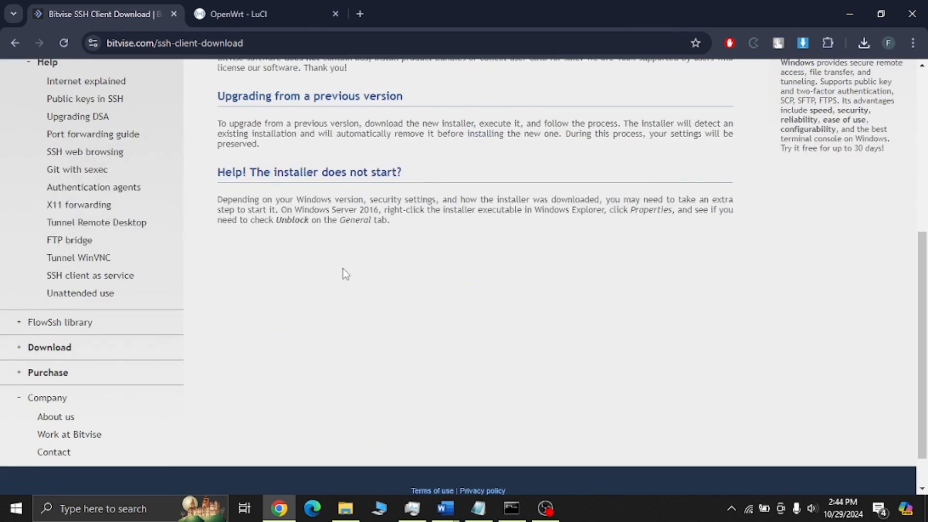
- Try a Windows search for 'wiedi', then dismiss the results
left_click(96, 510)
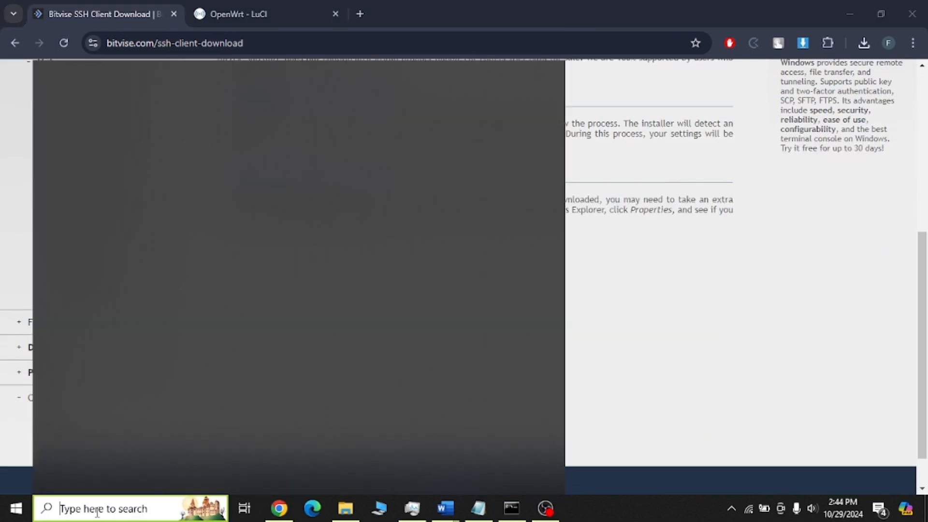
type("wi")
type("e")
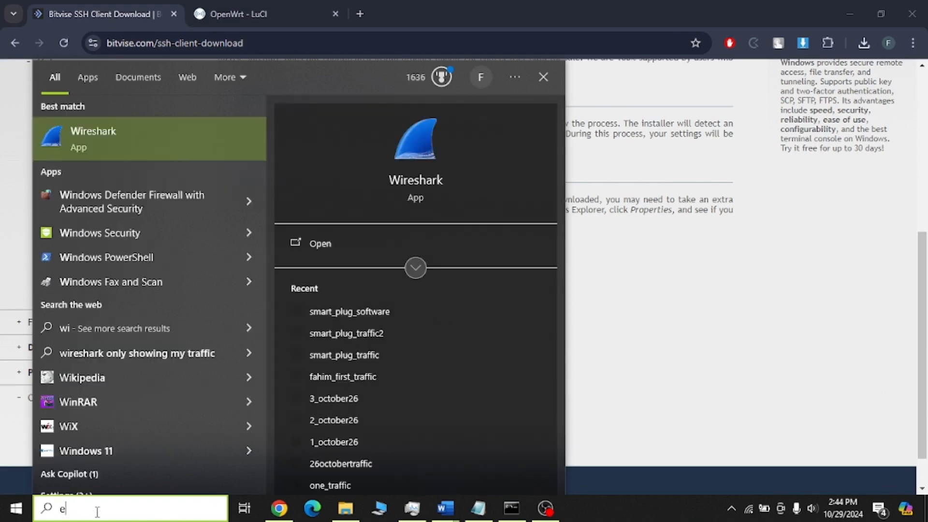
type("di")
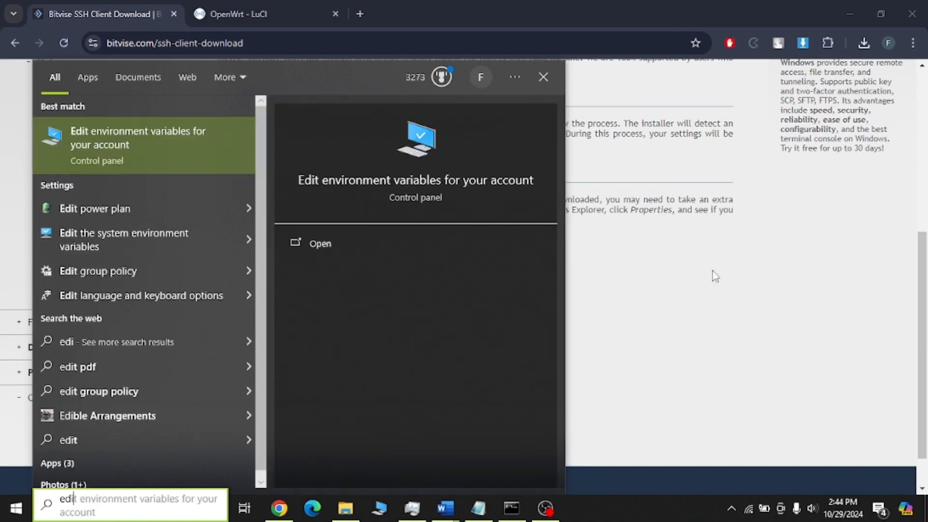
left_click(715, 277)
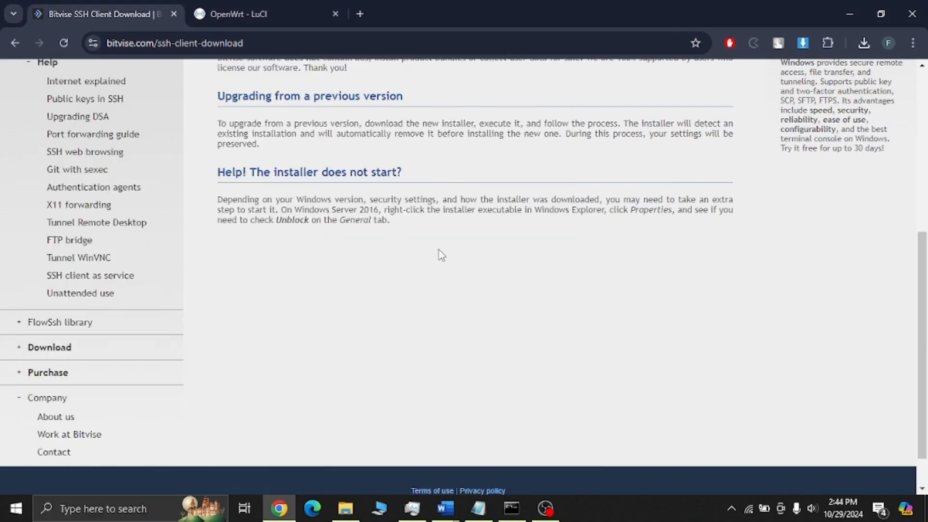
scroll(571, 271, "up", 6)
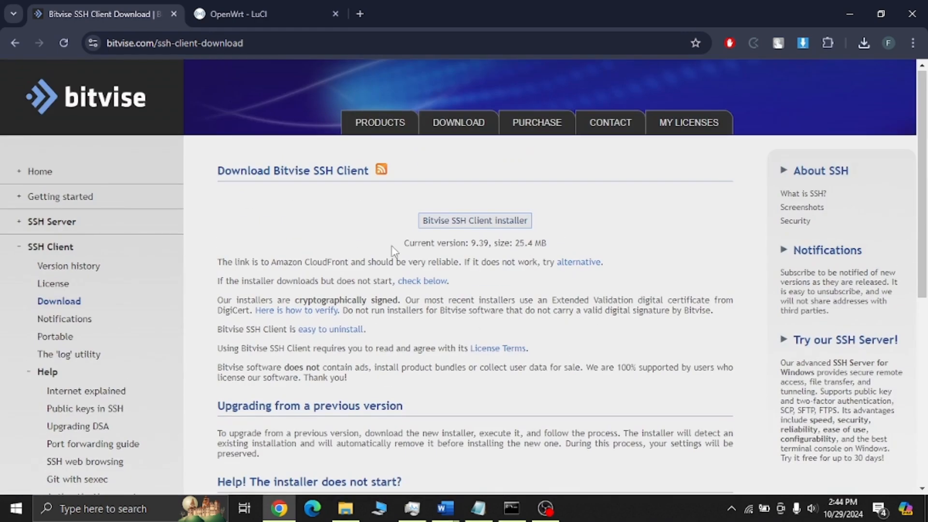
- Search Windows for 'bit' and launch Bitvise SSH Client
left_click(125, 506)
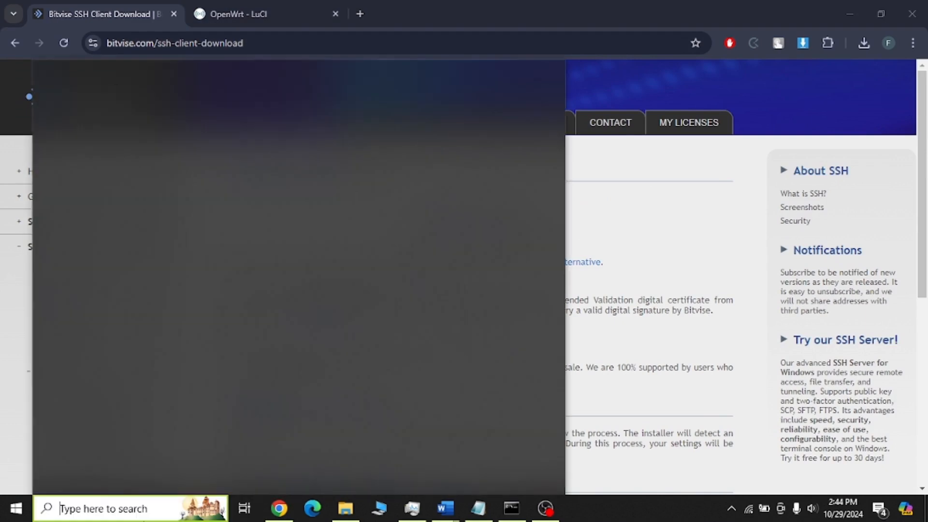
type("bit")
key("Return")
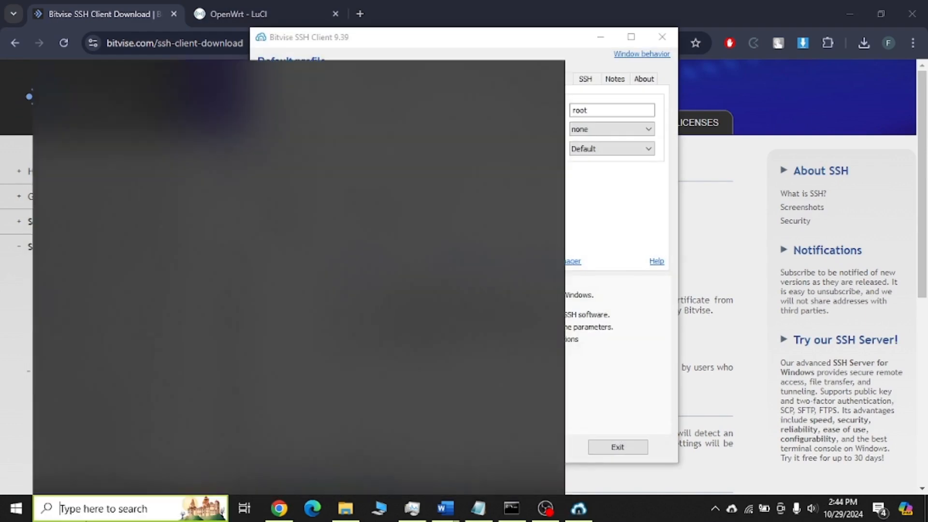
left_click(141, 514)
type("b")
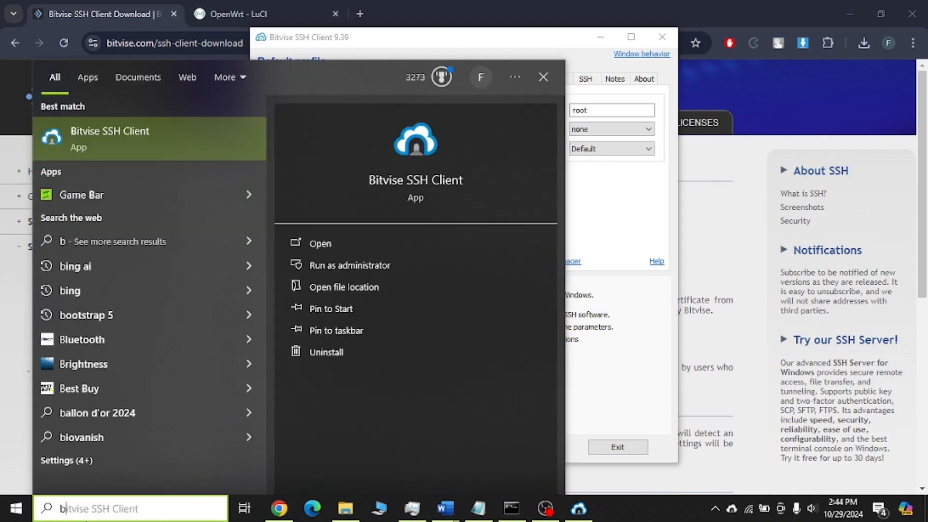
type("it")
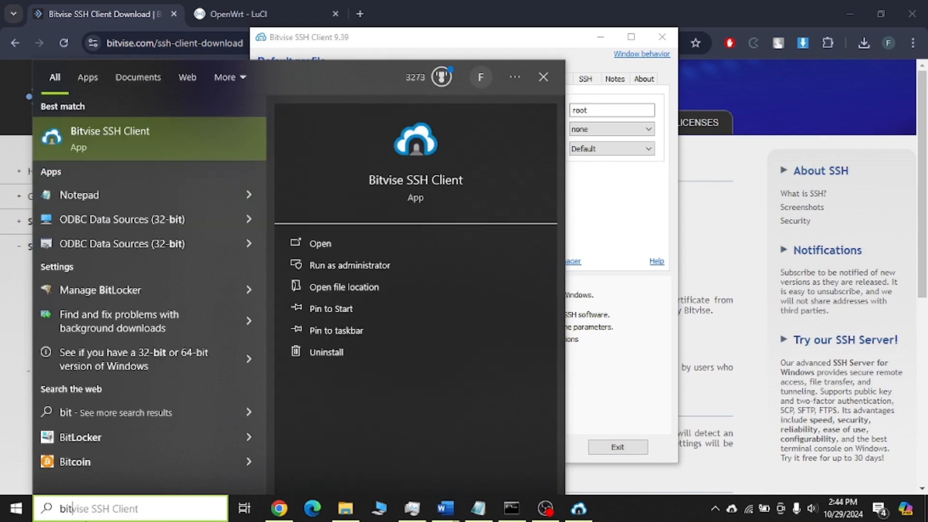
- Bring Bitvise SSH Client forward and position its window beside the LuCI page
left_click(556, 33)
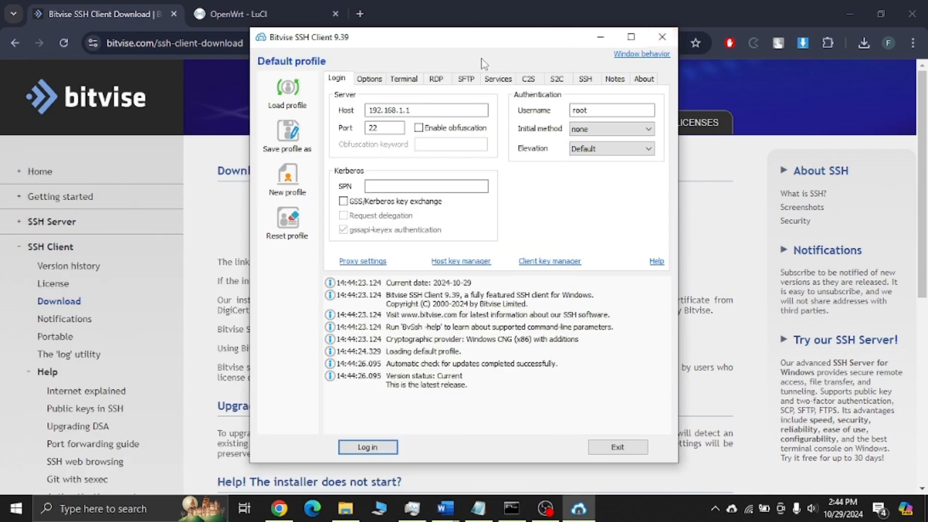
left_click(631, 37)
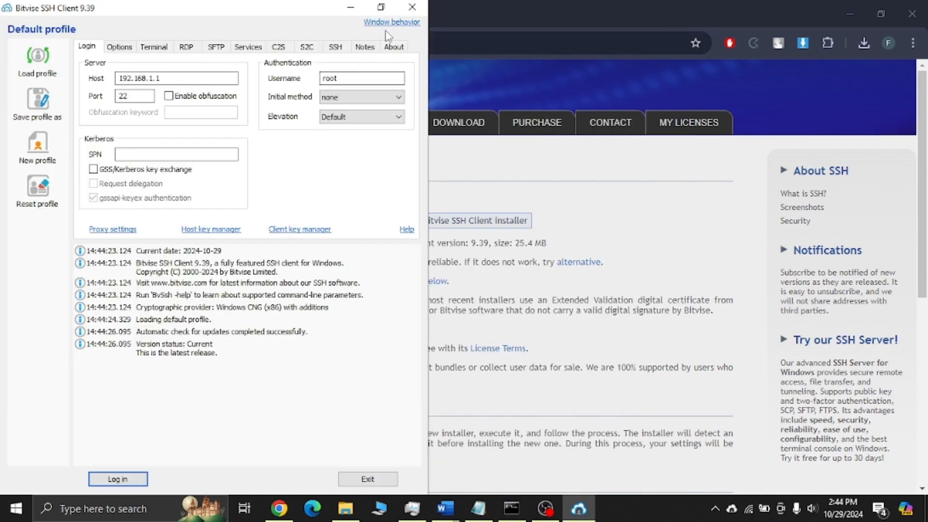
left_click_drag(286, 8, 590, 35)
left_click(212, 17)
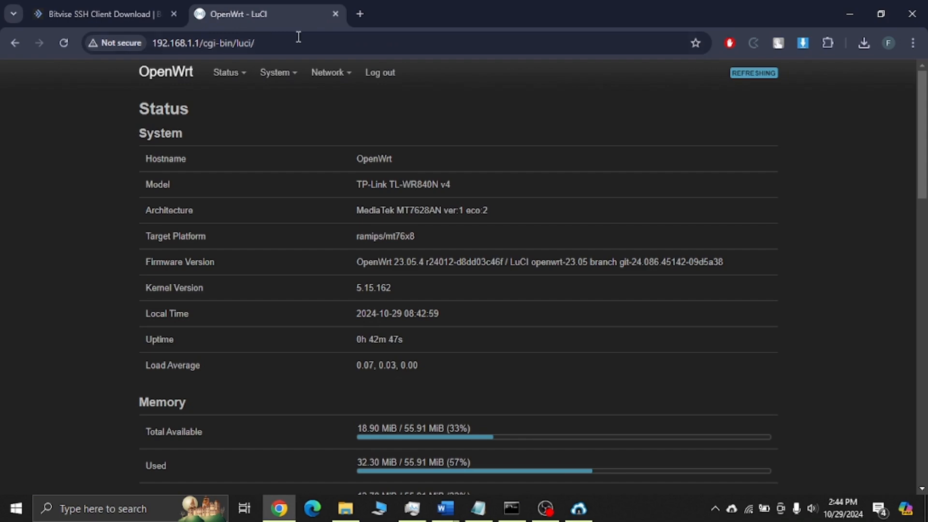
left_click(578, 508)
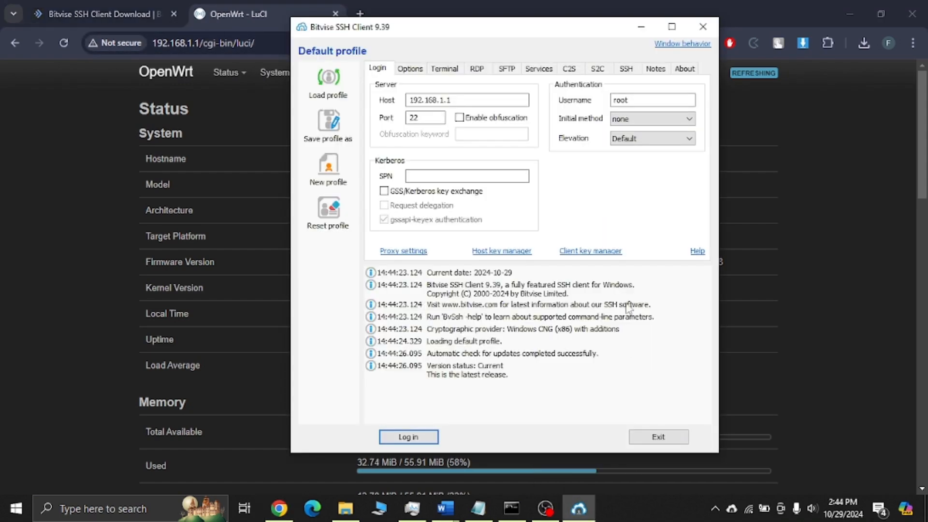
left_click_drag(516, 38, 574, 44)
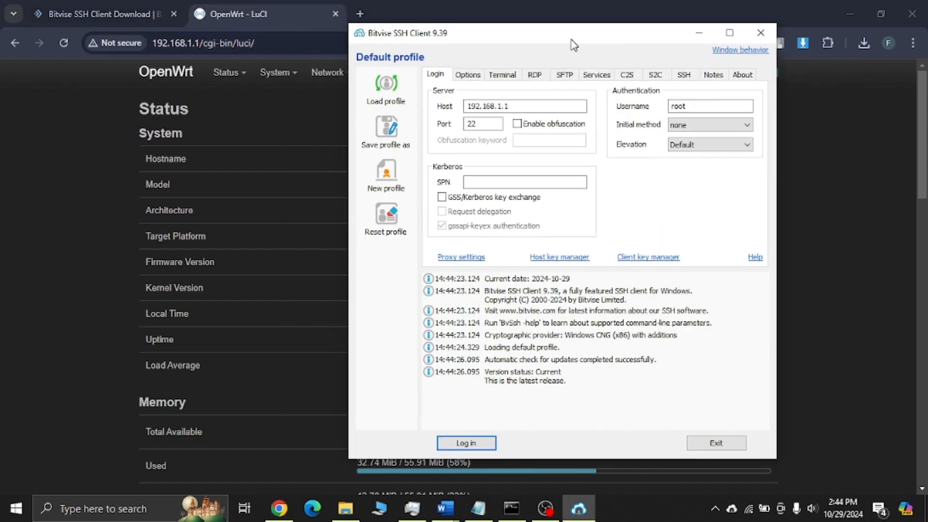
- Verify the Login tab shows host 192.168.1.1, port 22, user root, then return to LuCI Status
left_click(477, 76)
left_click(442, 75)
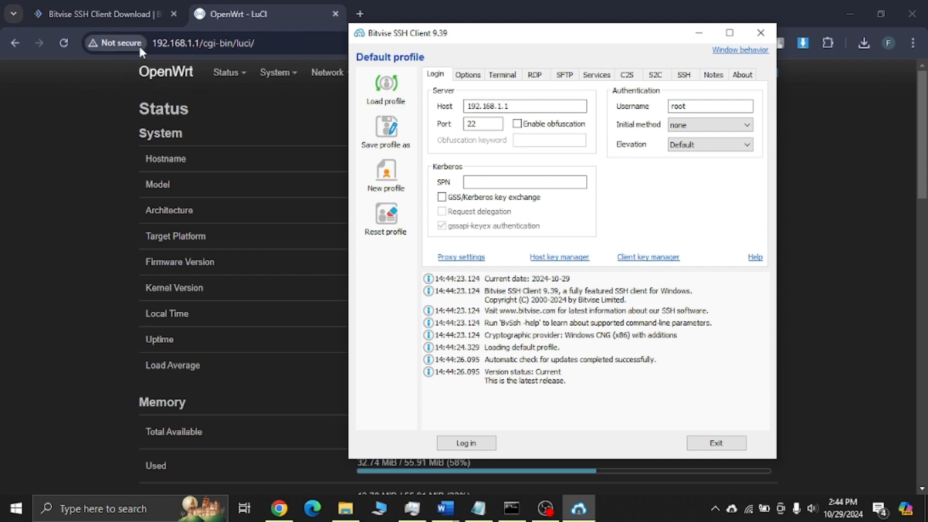
mouse_move(243, 67)
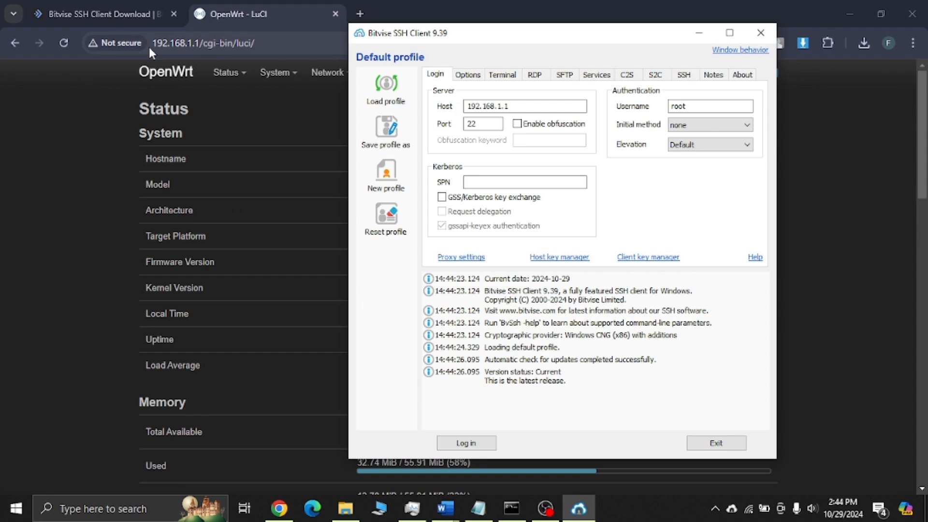
left_click(516, 105)
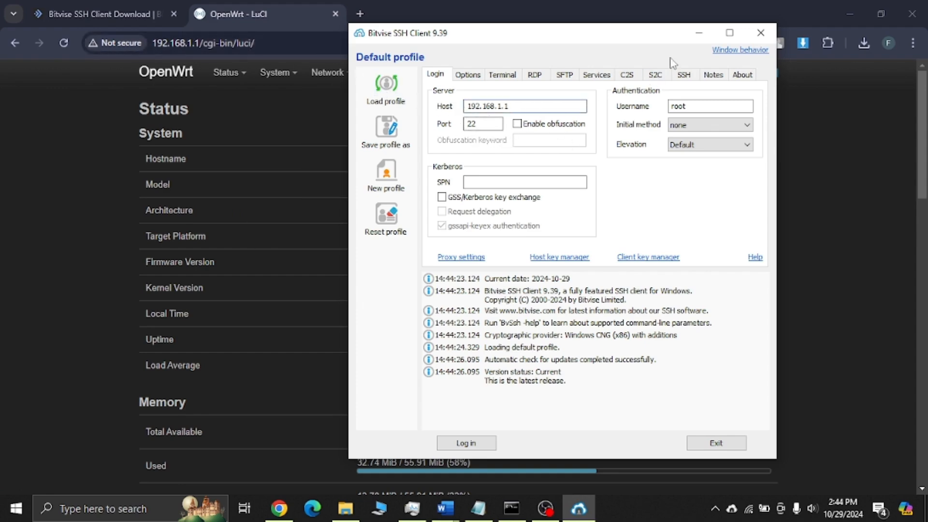
left_click_drag(639, 44, 746, 70)
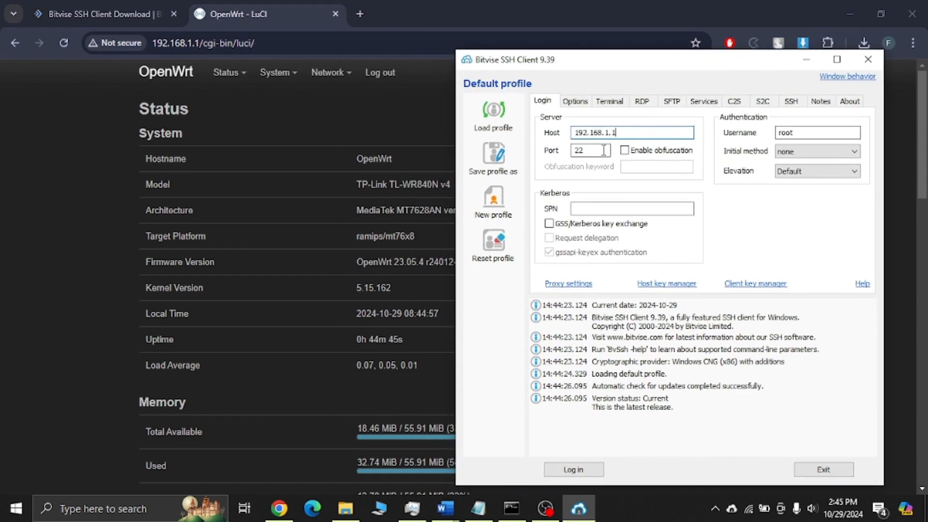
left_click(298, 149)
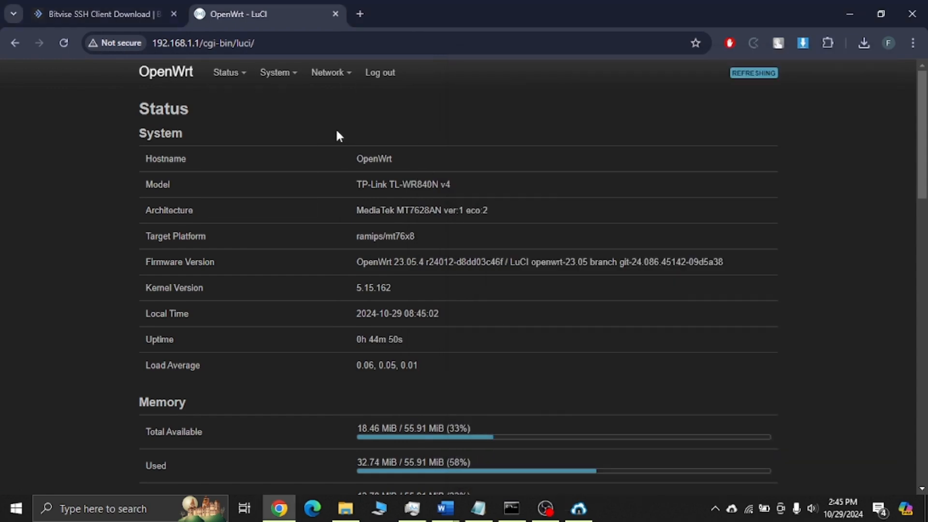
- Check System > Administration > SSH Access: Dropbear on port 22 with password and root logins allowed
mouse_move(293, 80)
left_click(290, 116)
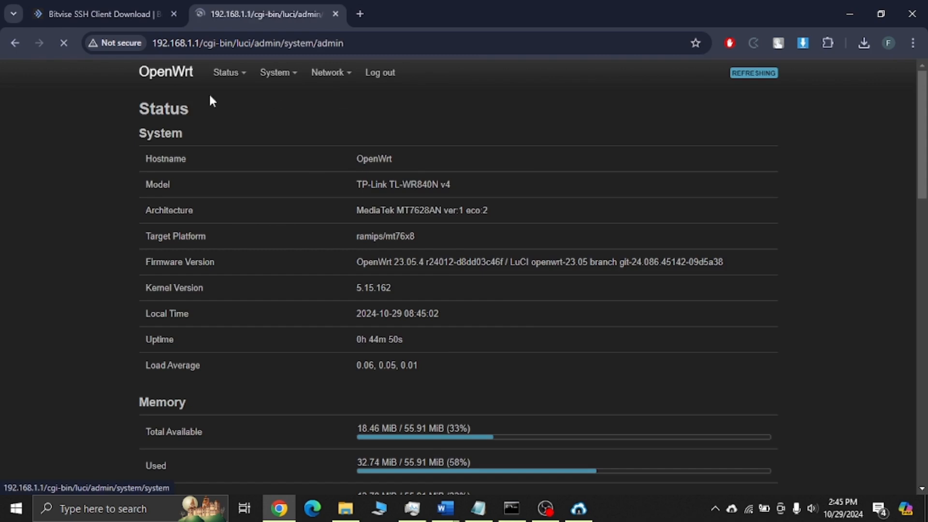
mouse_move(296, 76)
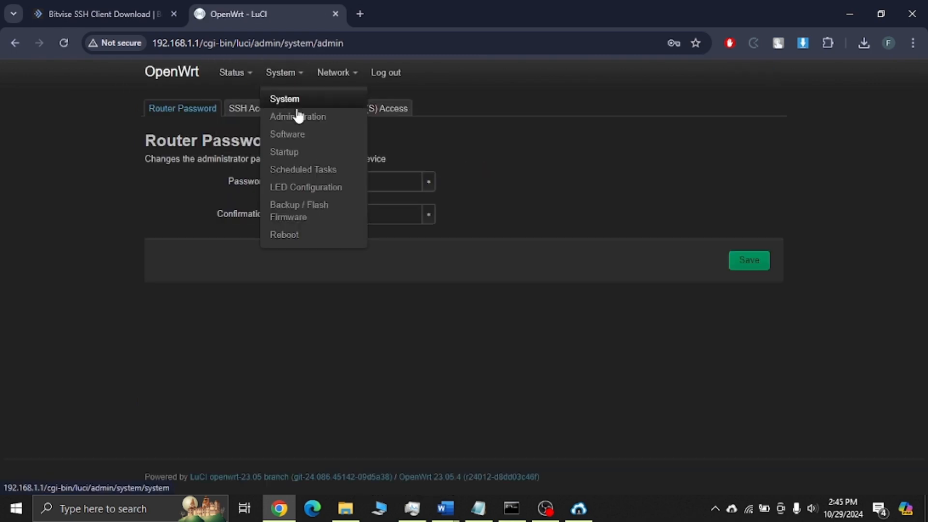
left_click(308, 118)
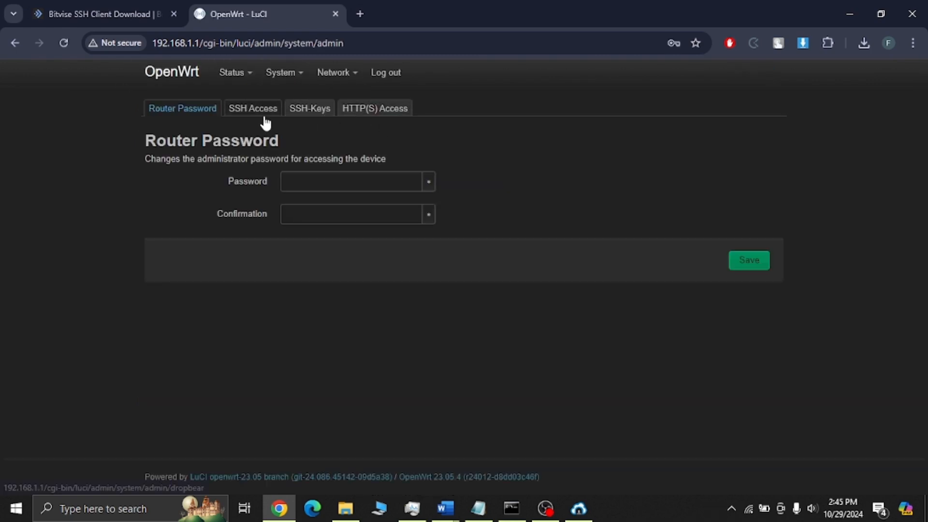
left_click(246, 110)
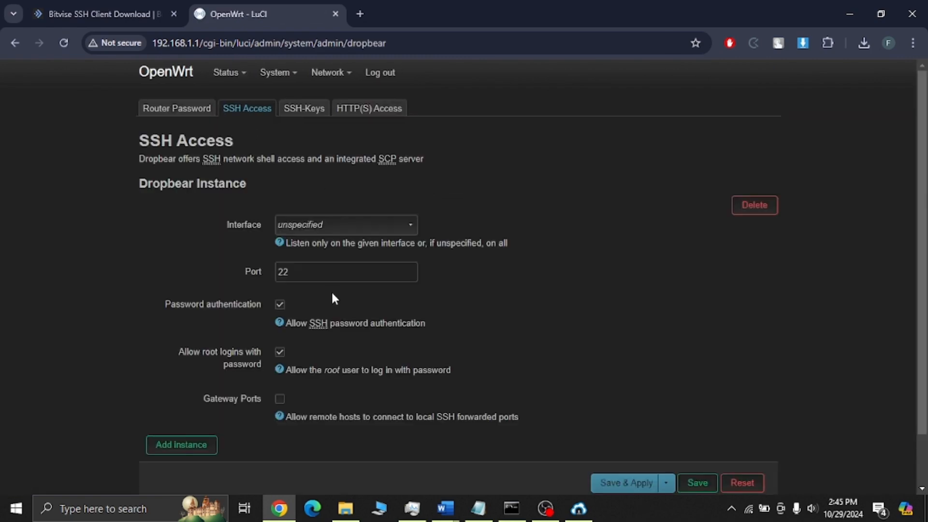
scroll(353, 290, "down", 2)
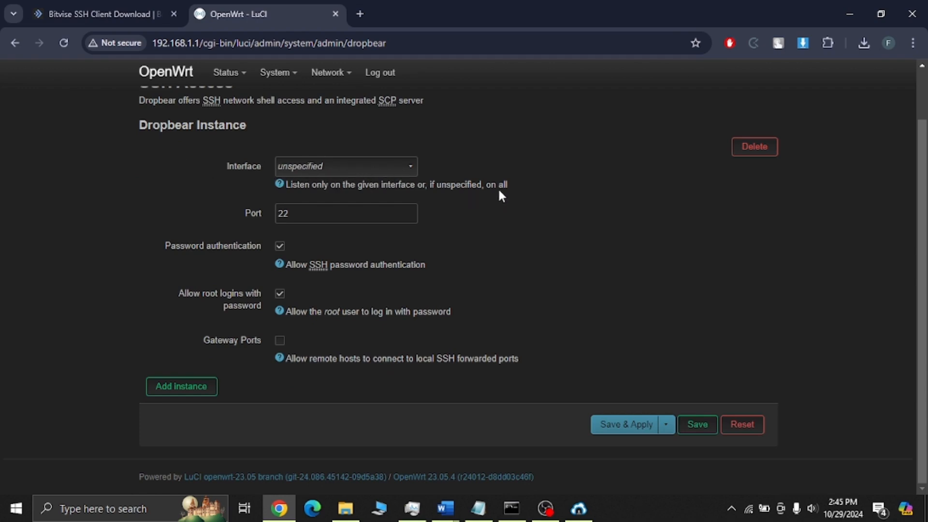
left_click(307, 219)
- Set the Bitvise login for user root to use password as the initial authentication method
left_click(579, 509)
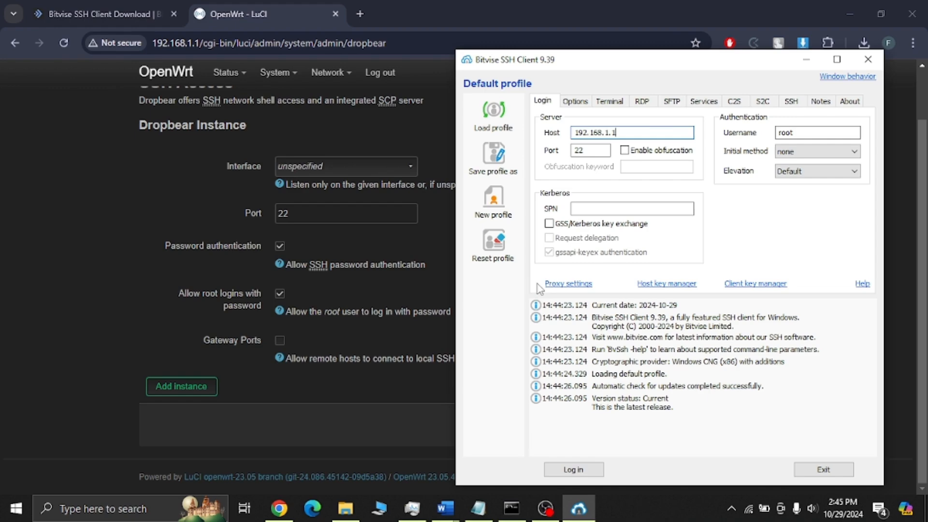
left_click_drag(668, 26, 413, 22)
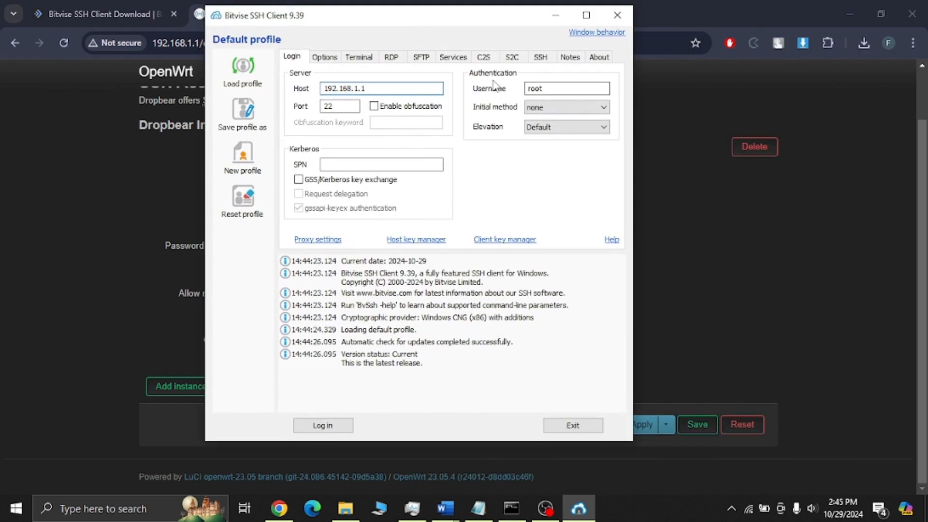
left_click(553, 88)
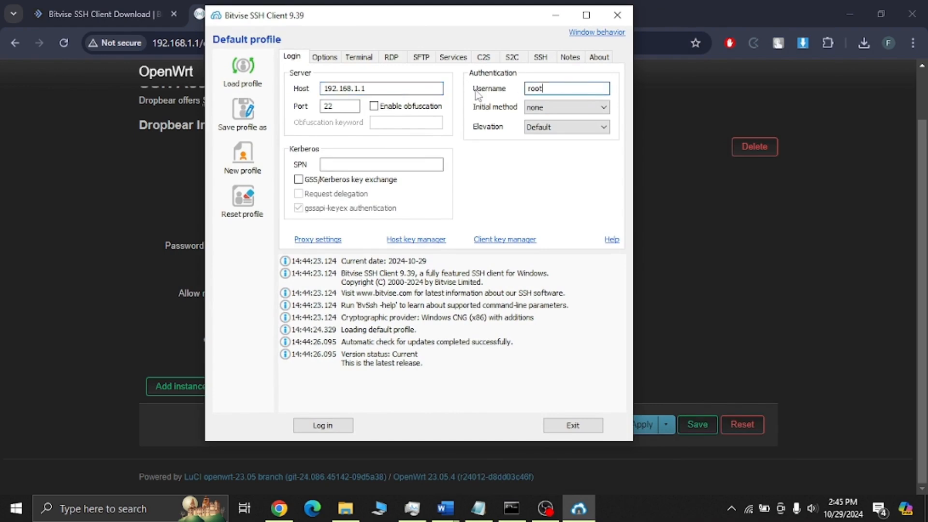
left_click(588, 107)
left_click(556, 128)
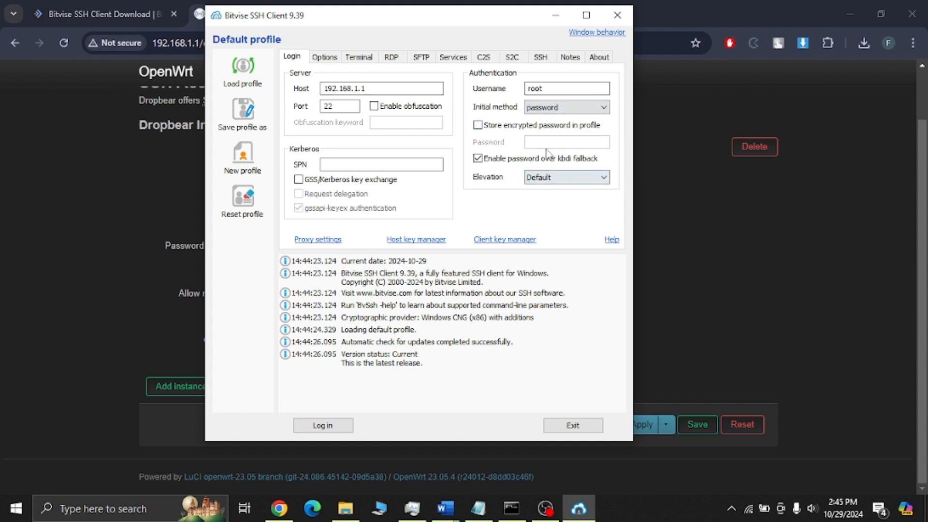
left_click_drag(508, 20, 568, 15)
- Connect to 192.168.1.1, entering the root password and confirming with OK
left_click(407, 421)
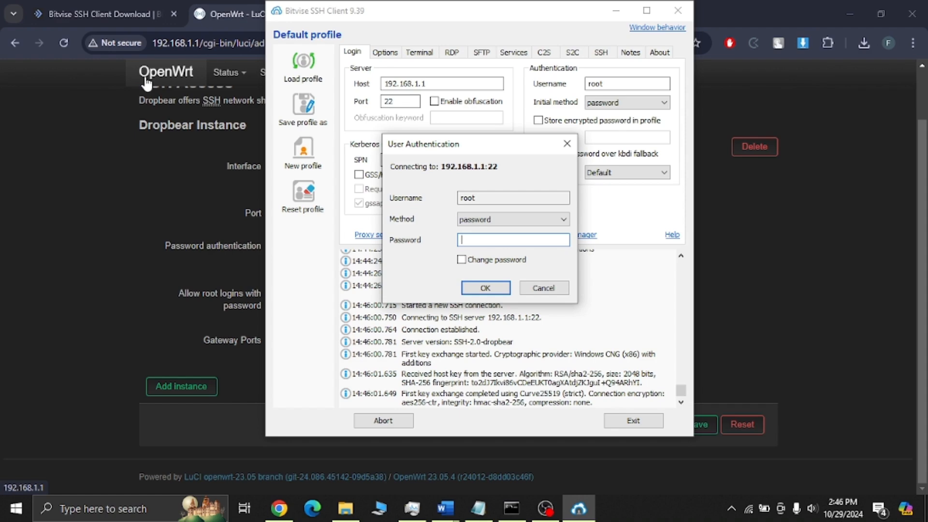
type("••••••••")
left_click(483, 288)
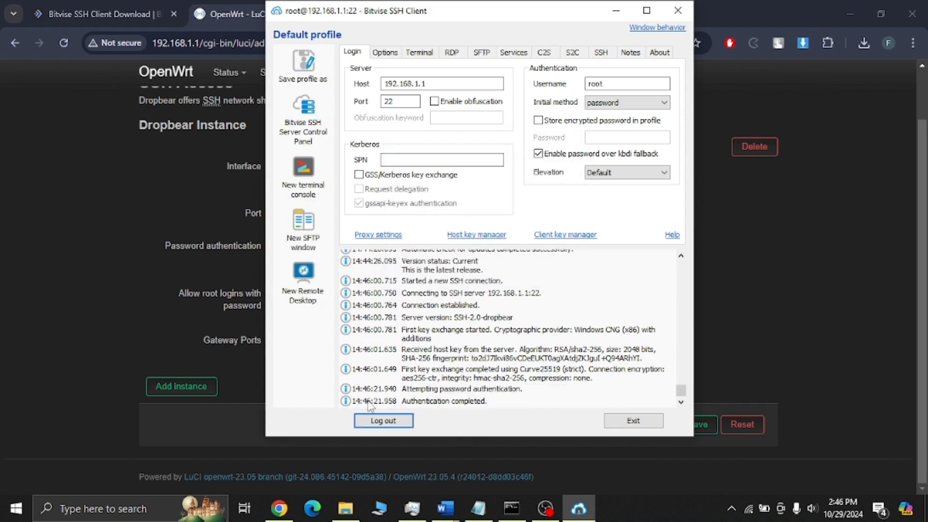
left_click(646, 10)
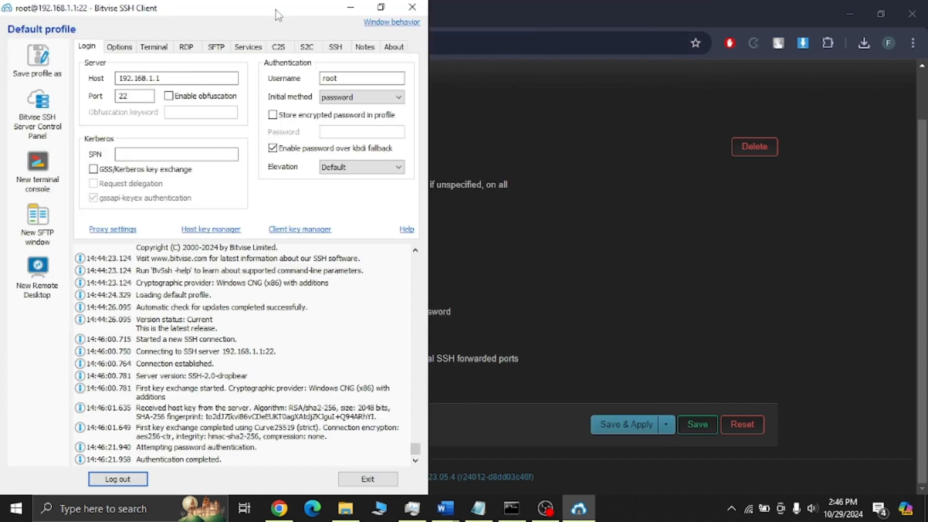
left_click_drag(282, 11, 449, 16)
- Open a maximized terminal console and run df -h to list the router's filesystem usage
left_click(191, 171)
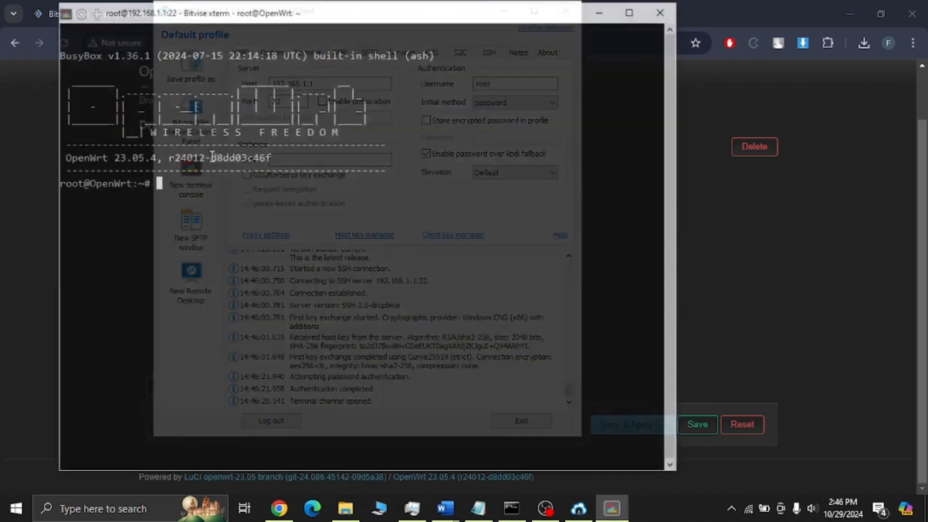
left_click(633, 10)
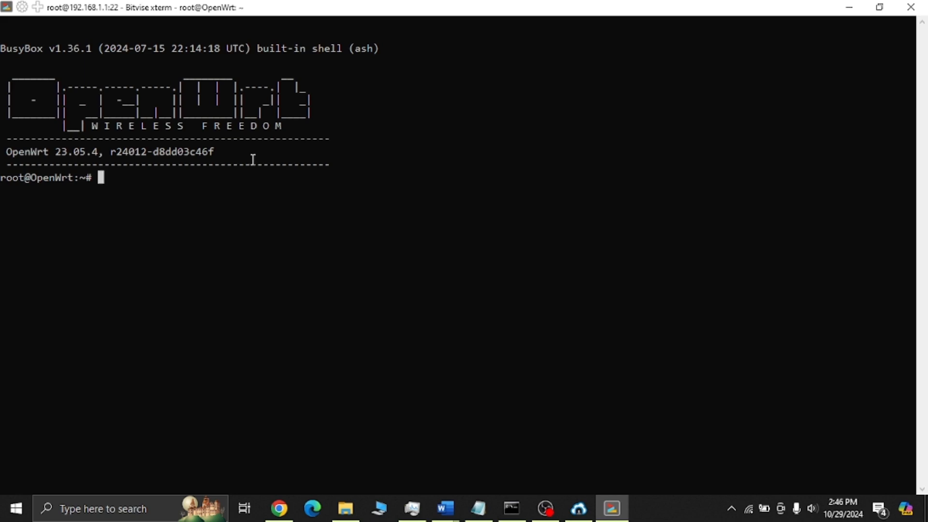
type("df -h")
key("Return")
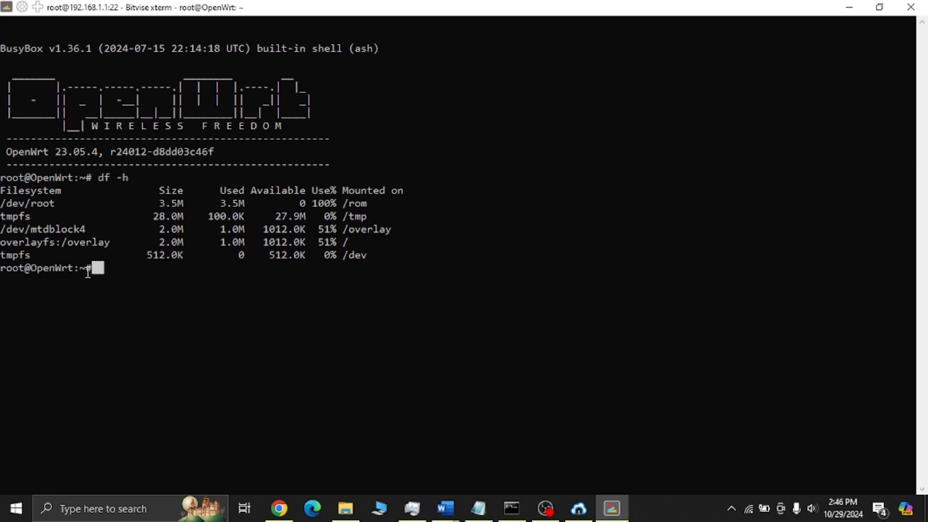
left_click_drag(100, 268, 2, 191)
left_click(583, 321)
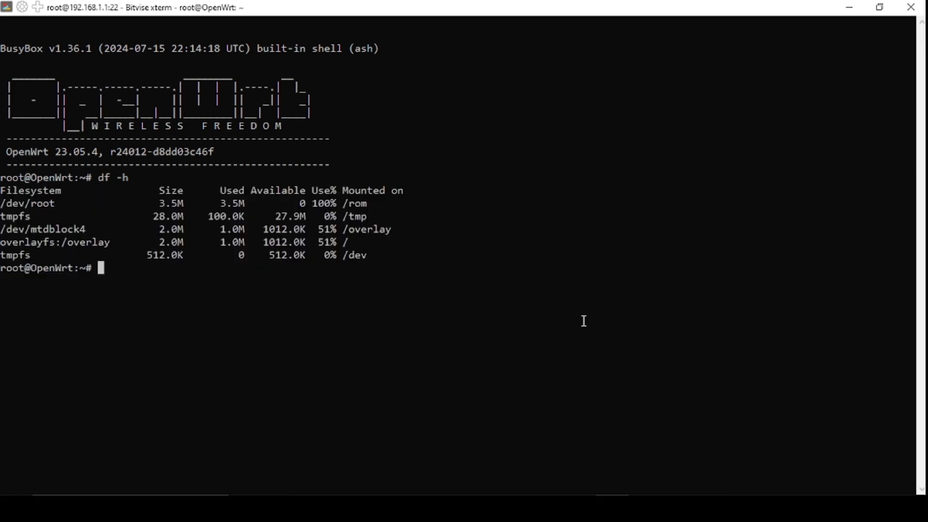
- Run the mistyped 'opkg intall tcpdump', scroll its usage help, then clear the terminal
type("opkg")
type(" update")
key("BackSpace")
key("BackSpace")
key("BackSpace")
key("BackSpace")
key("BackSpace")
key("BackSpace")
type("intall tcpdu")
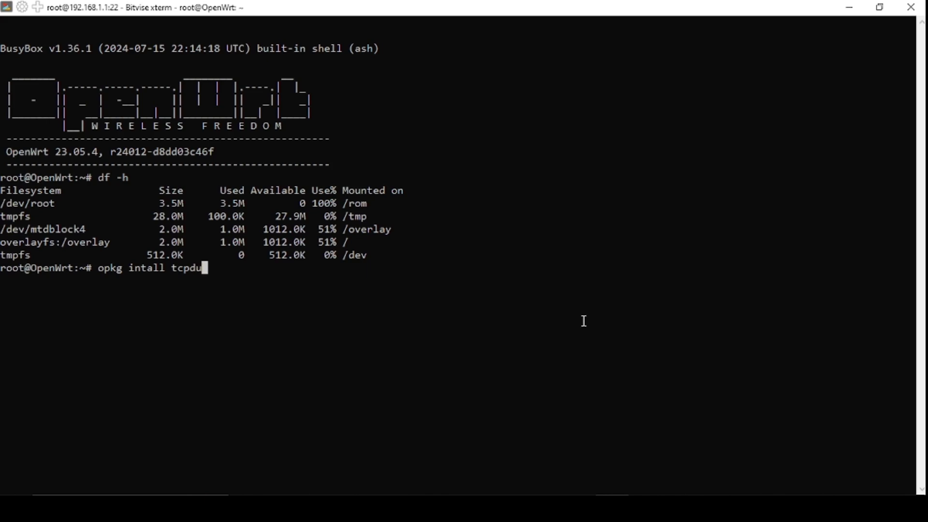
type("mp")
key("Return")
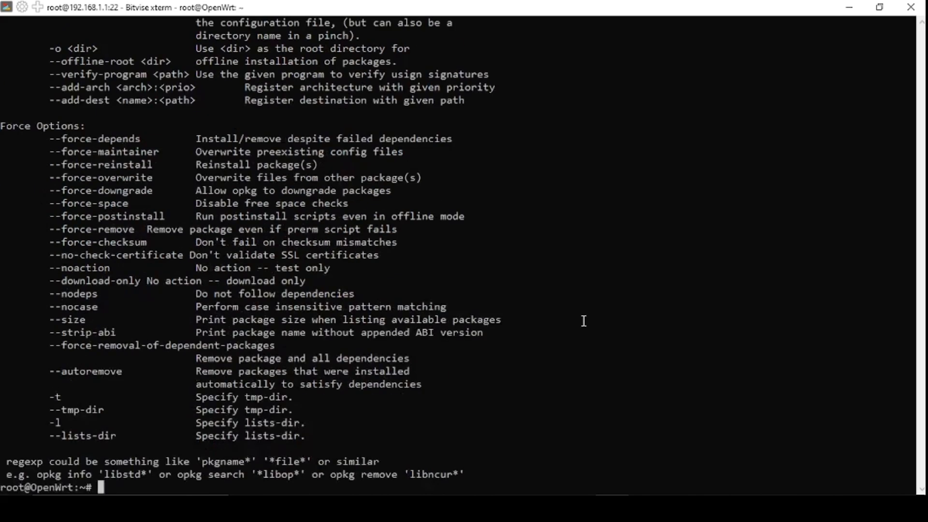
scroll(584, 321, "up", 20)
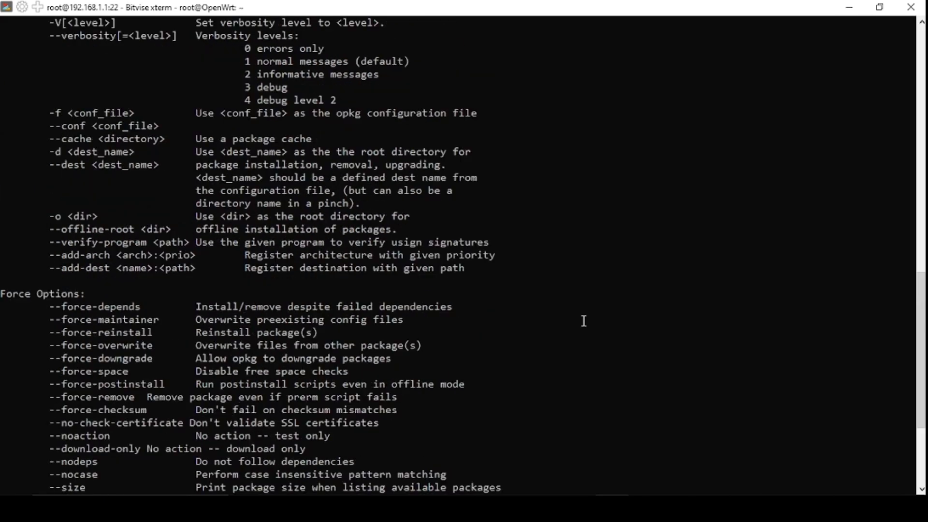
scroll(583, 321, "down", 3)
scroll(583, 321, "down", 17)
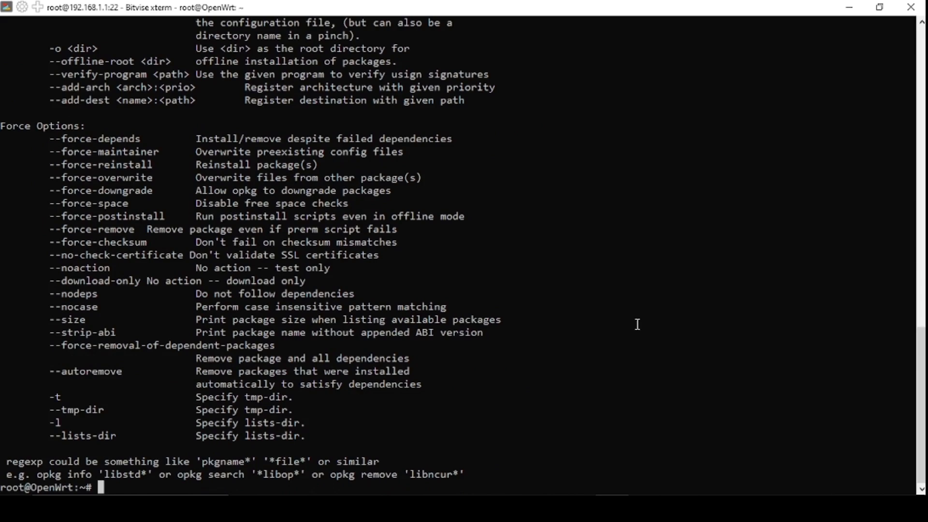
type("clear")
key("Return")
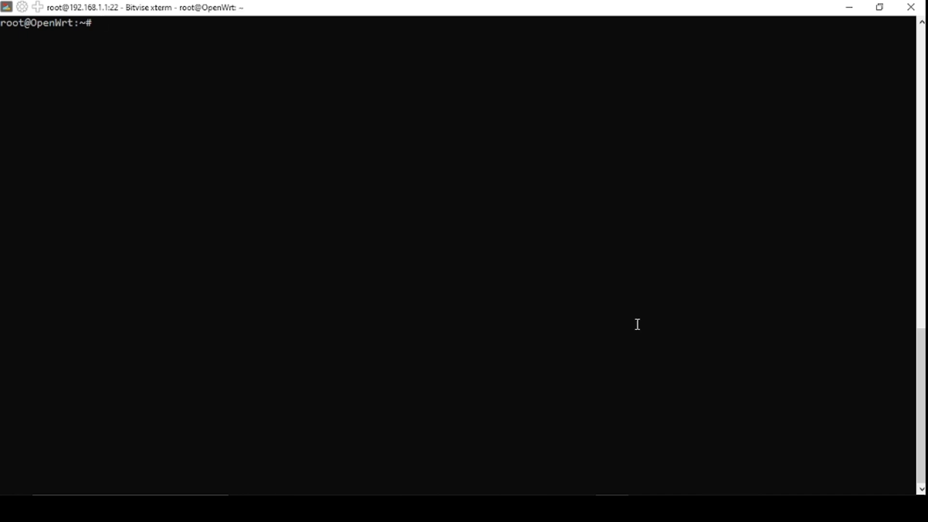
- Run 'opkg install kmod-fs-cifs cifsmount'; both packages report already up to date
type("opkg install")
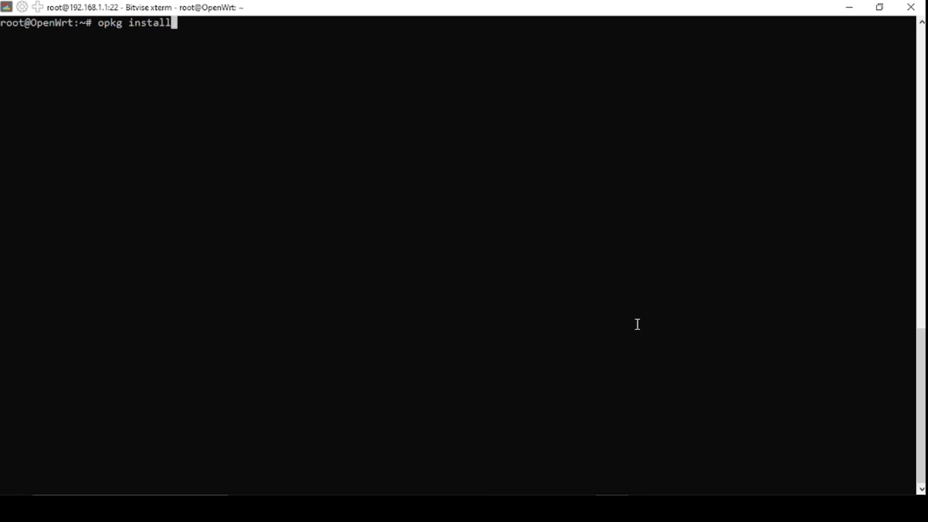
type(" kmod-fs-")
type("c")
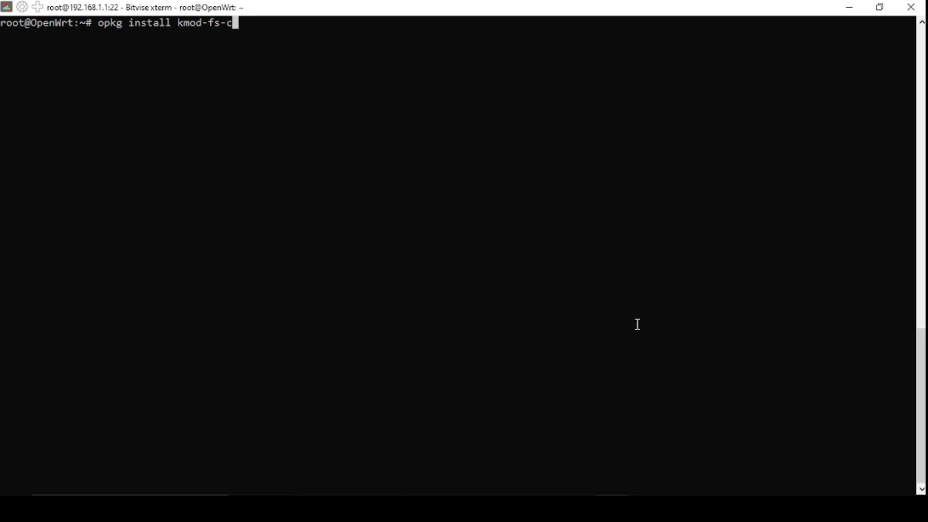
type("ifs cifsmount")
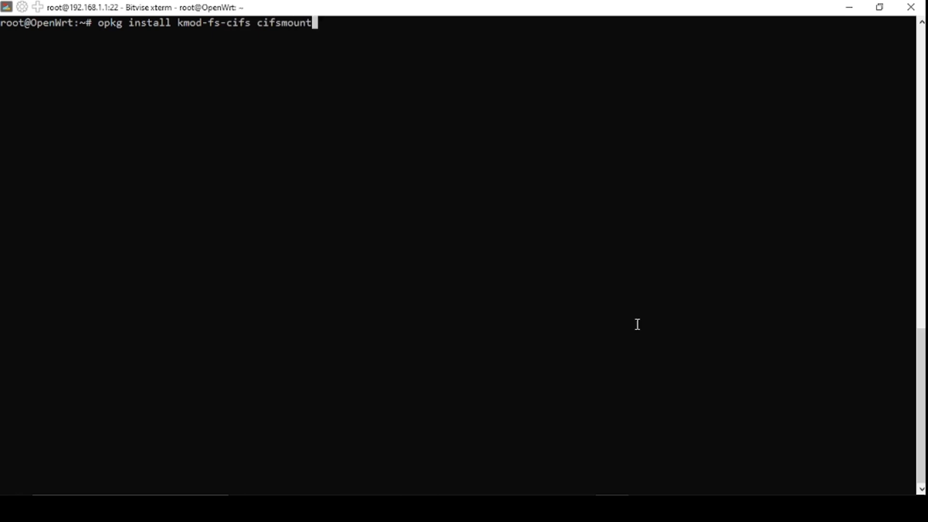
key("Return")
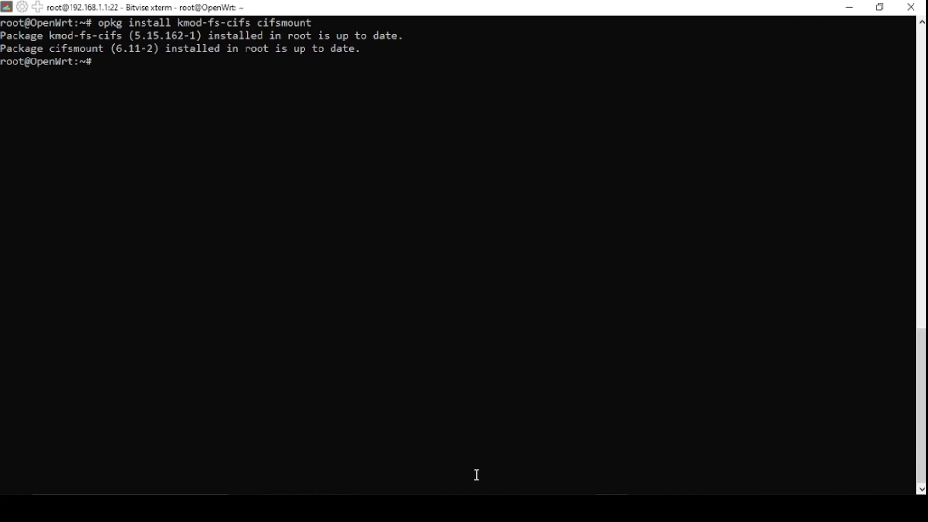
- Open Local Disk (E:) in File Explorer
left_click(346, 508)
scroll(72, 372, "down", 2)
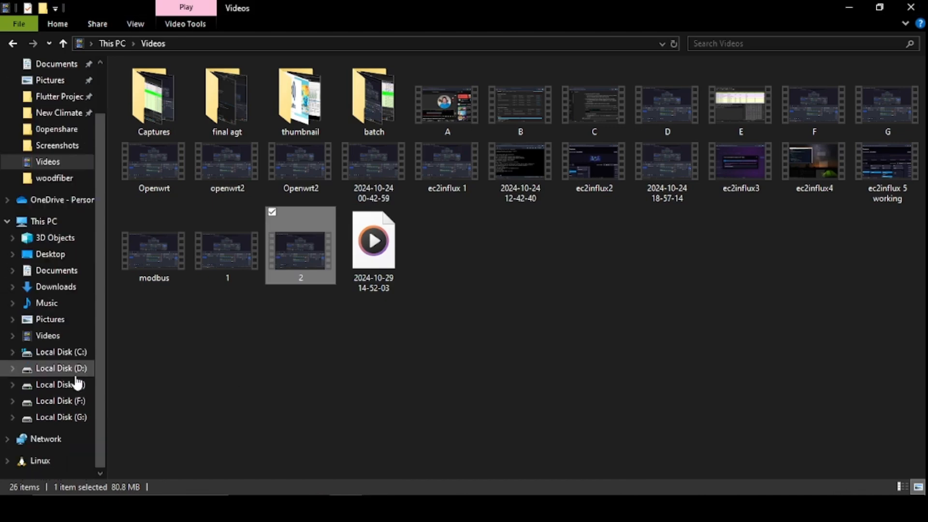
left_click(77, 389)
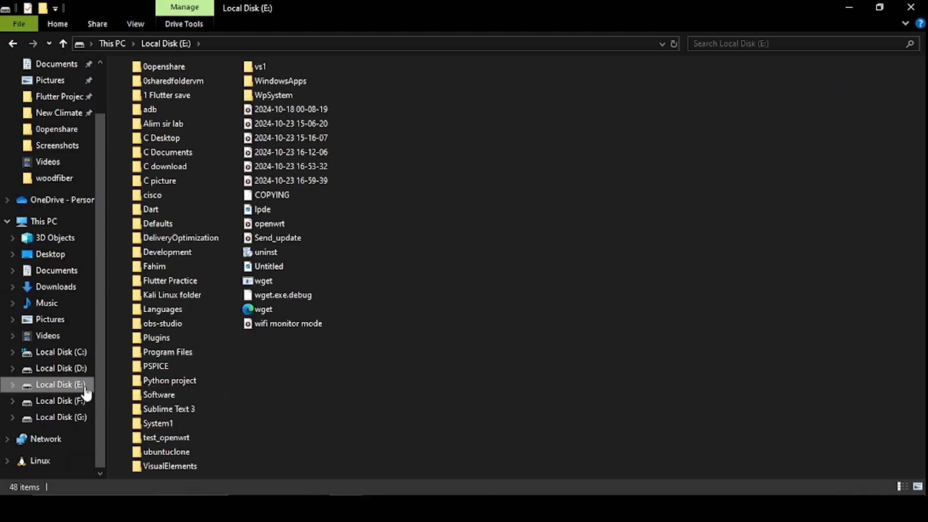
- Add a new folder named youtube on the drive
right_click(479, 192)
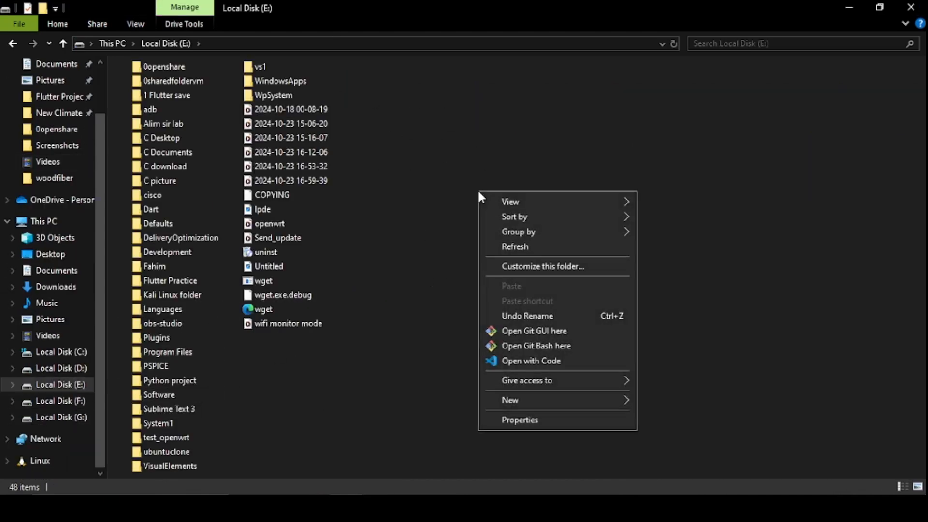
mouse_move(518, 399)
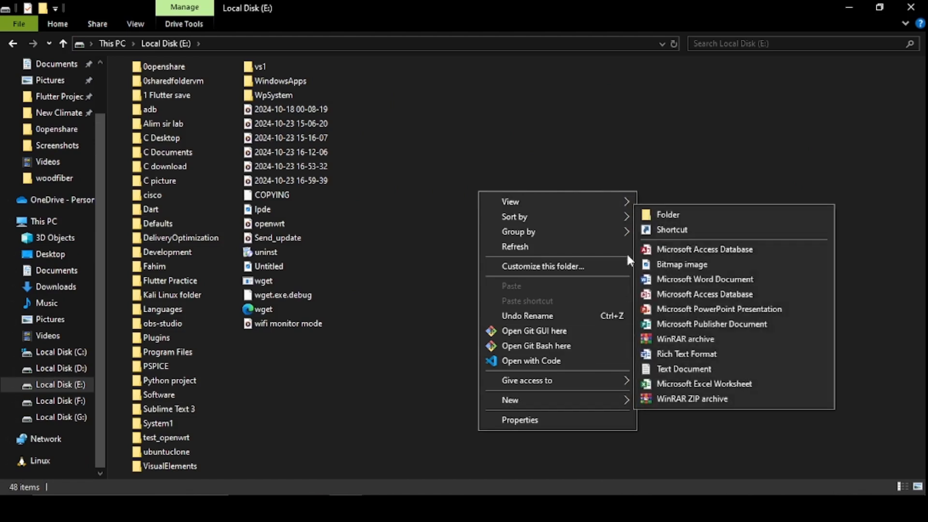
left_click(661, 215)
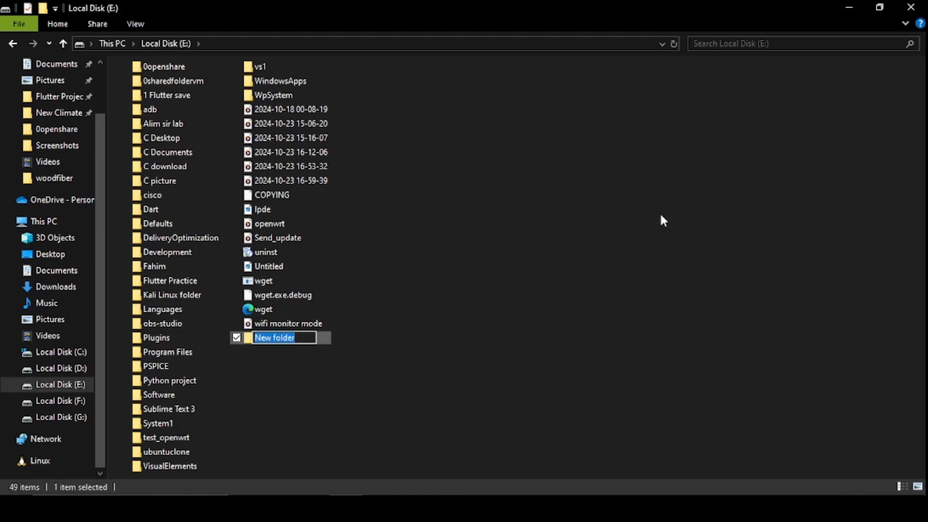
type("youtube")
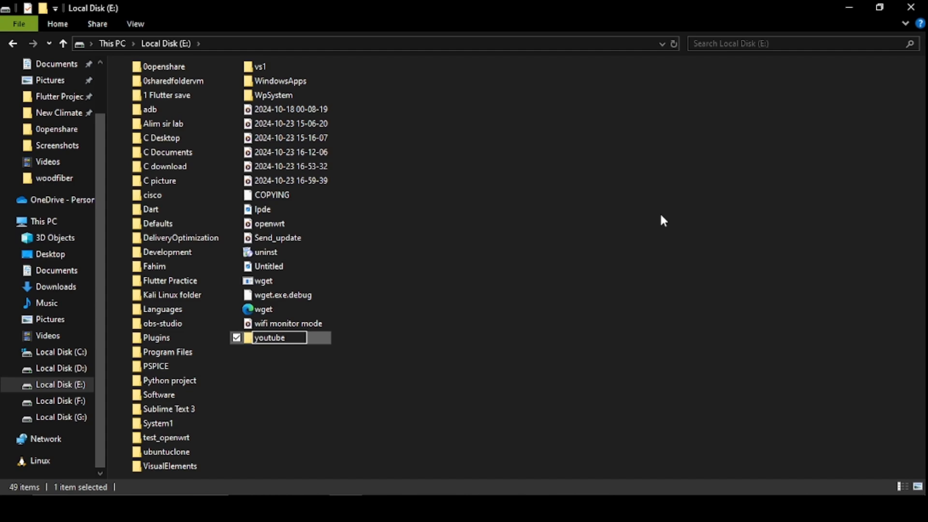
key("Return")
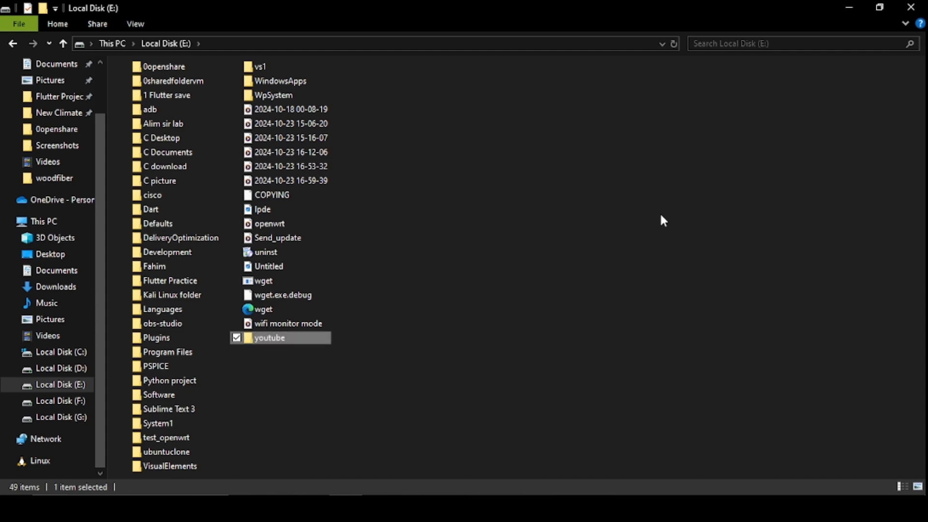
right_click(305, 341)
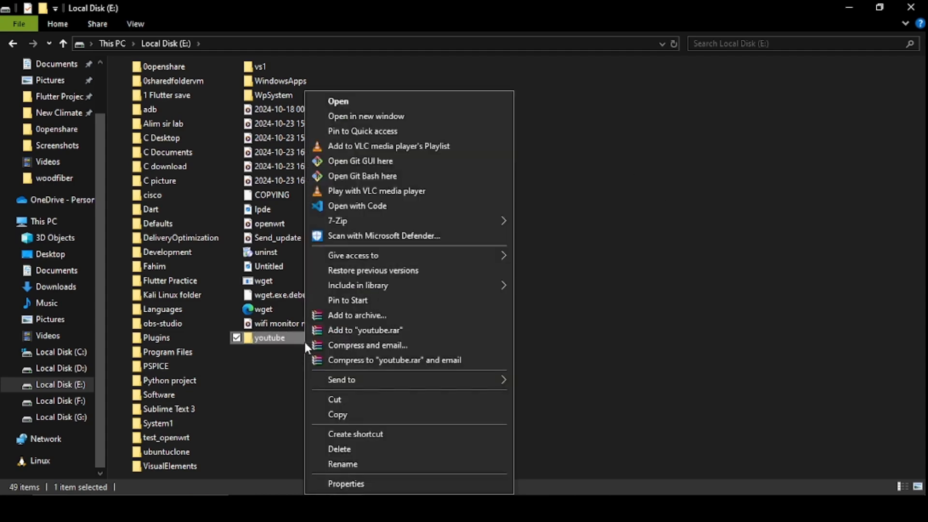
- Share the youtube folder with Everyone at Read/Write access
left_click(343, 483)
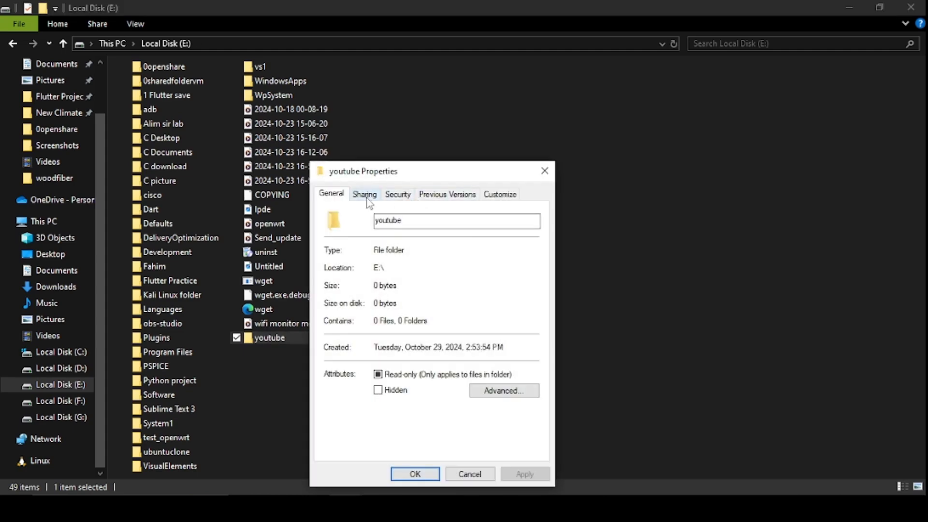
left_click(365, 194)
left_click_drag(419, 181, 355, 86)
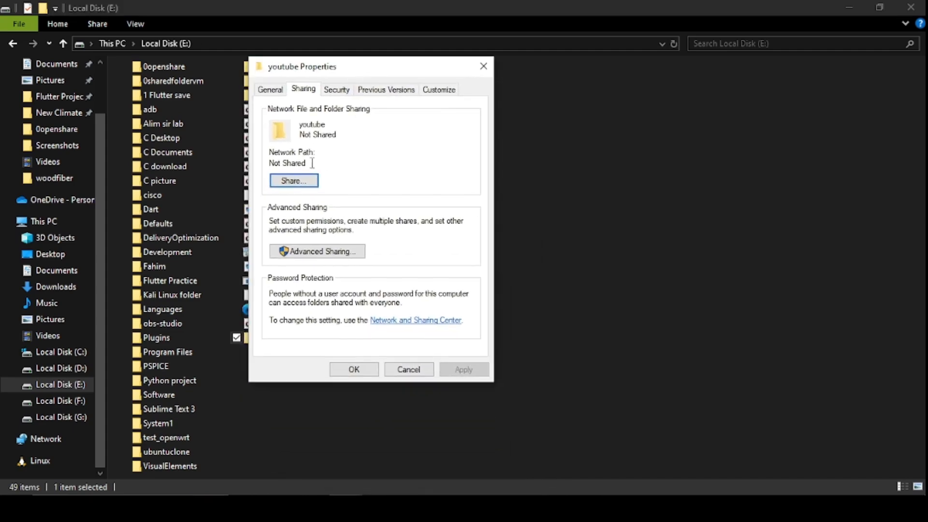
left_click(292, 190)
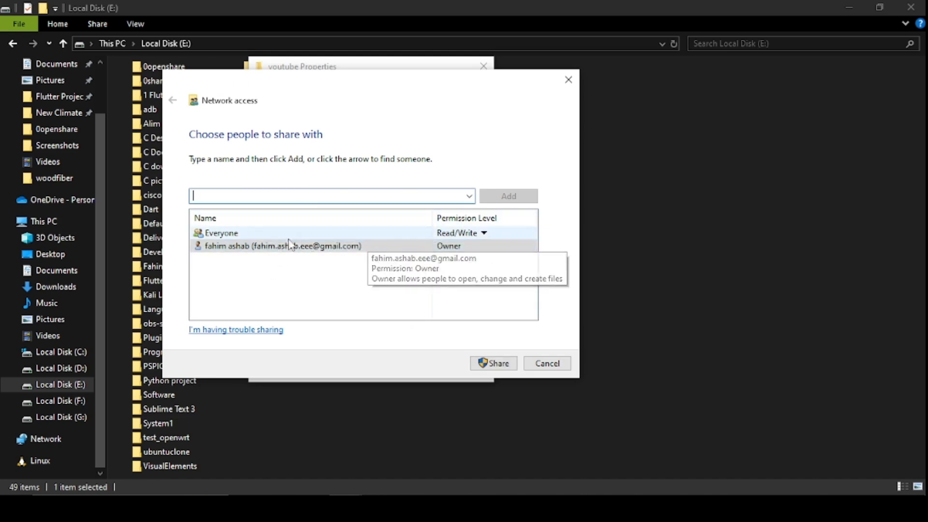
left_click(483, 234)
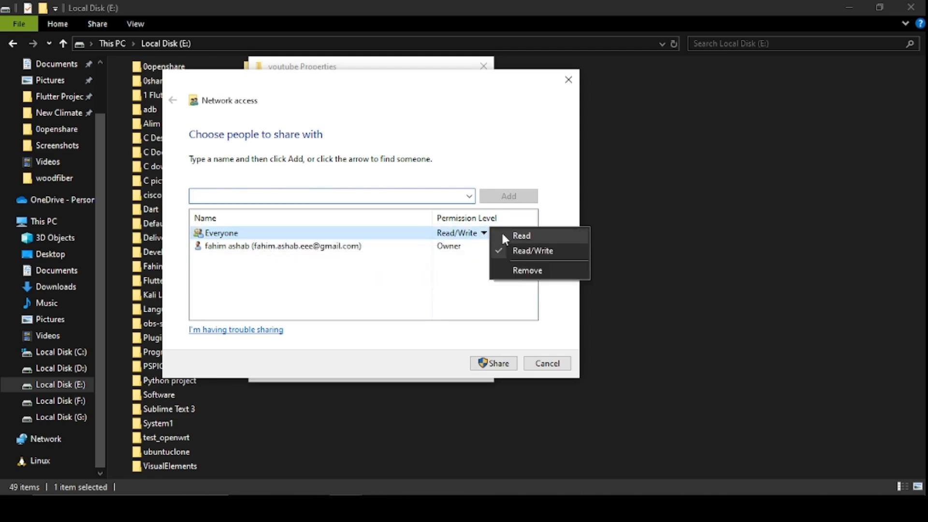
left_click(428, 287)
left_click(493, 363)
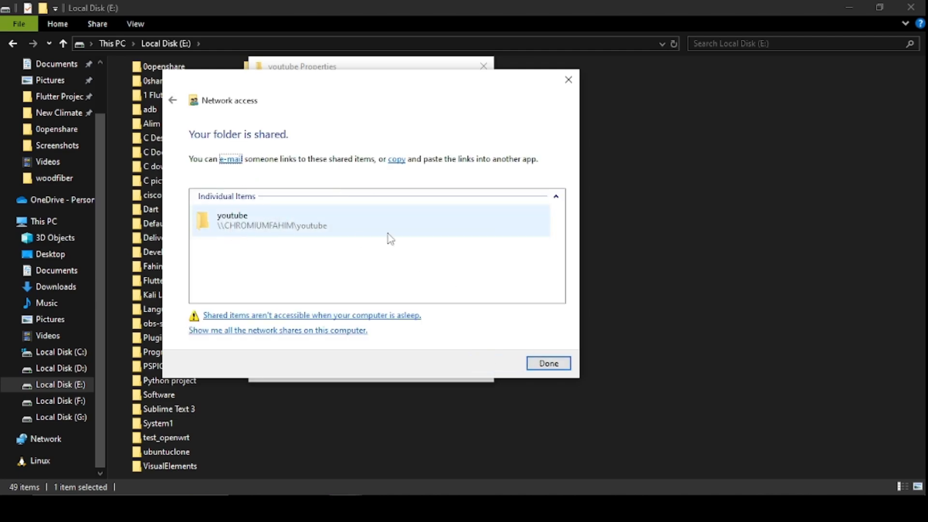
left_click(546, 364)
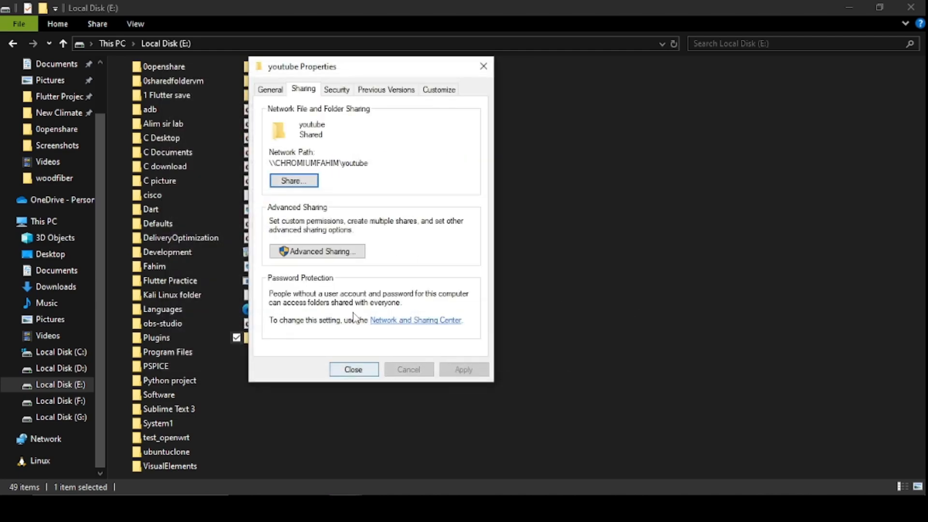
- Review the Advanced Sharing permissions for Everyone and Administrators, then close the folder's properties
left_click(320, 251)
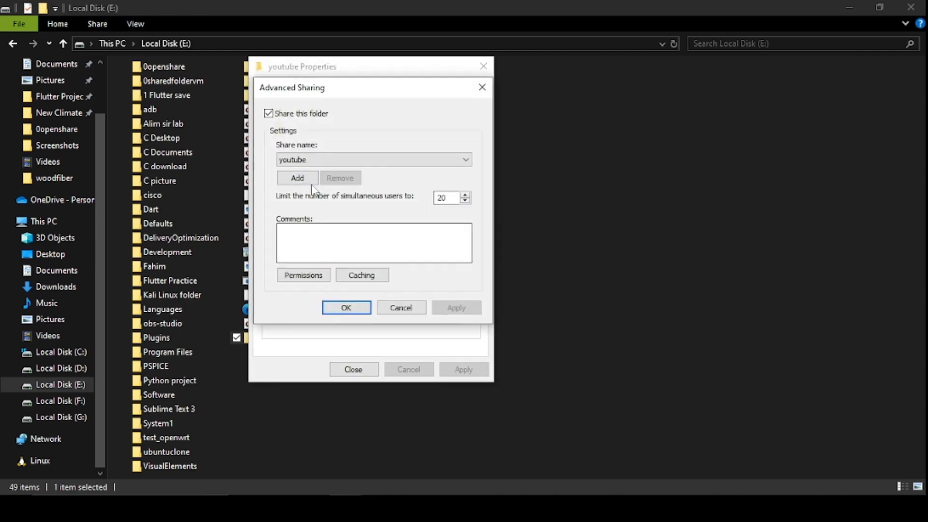
left_click(314, 276)
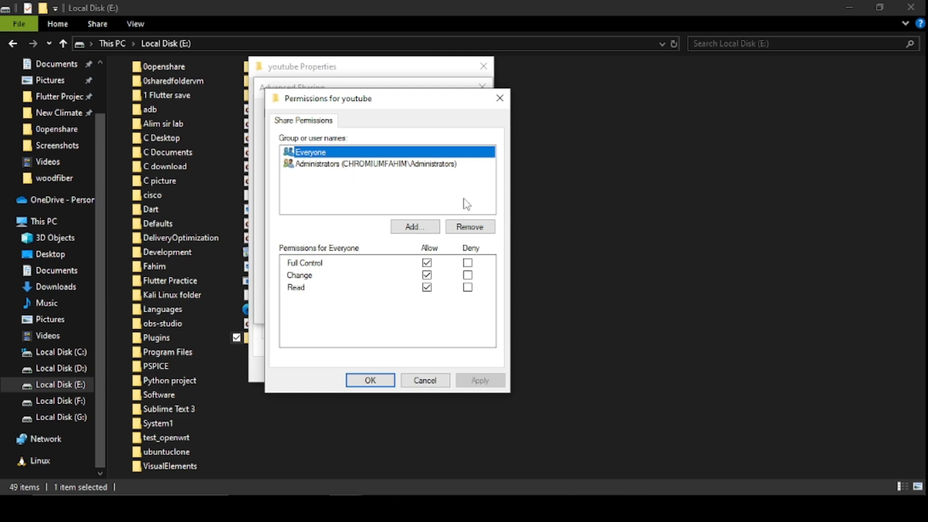
left_click(367, 164)
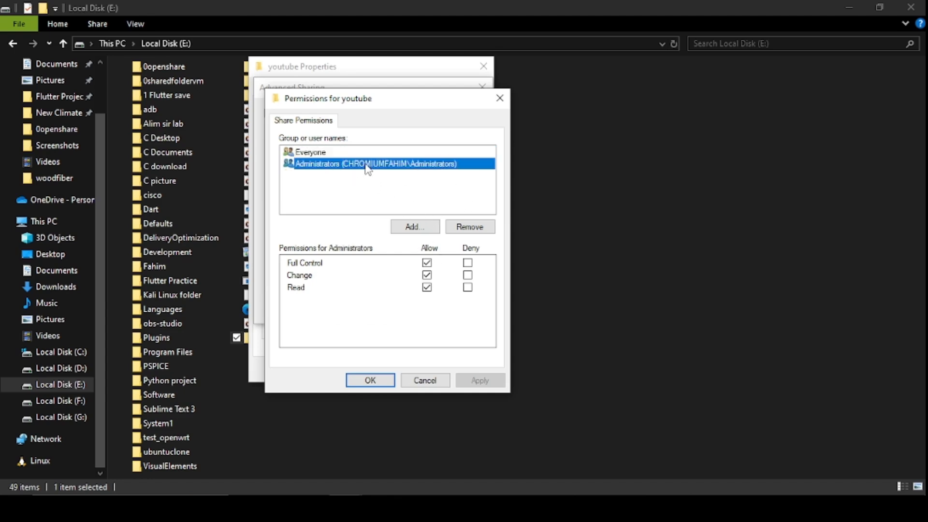
left_click(339, 152)
left_click(381, 381)
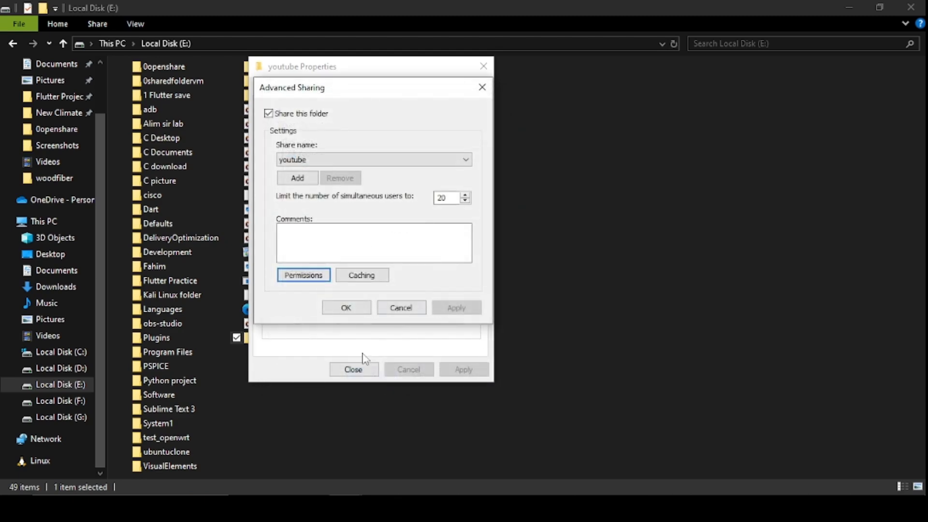
left_click(352, 310)
left_click(358, 372)
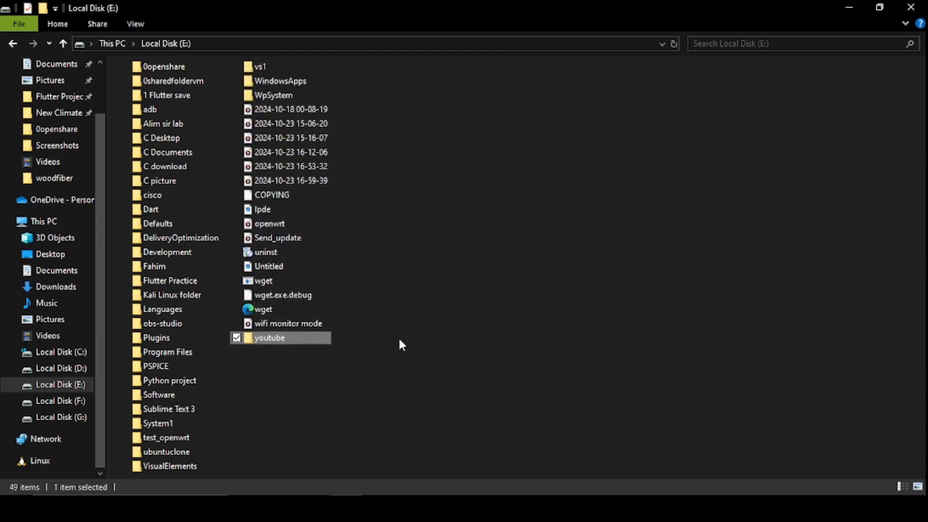
- In the router terminal, type 'mount -t cifs -o username=', correcting the misspelled option name
left_click(612, 507)
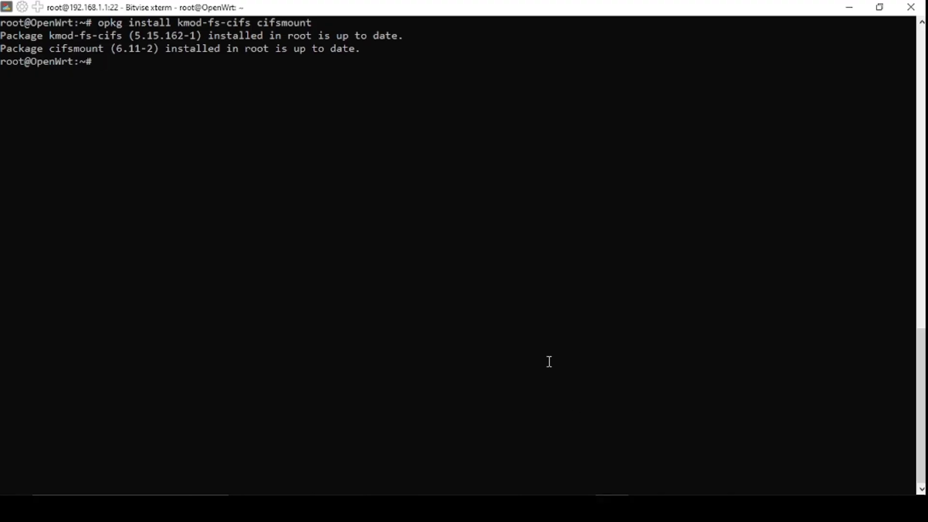
type("mon")
type("ut -")
type("t -t")
type("cifs")
type(" -")
type("o ")
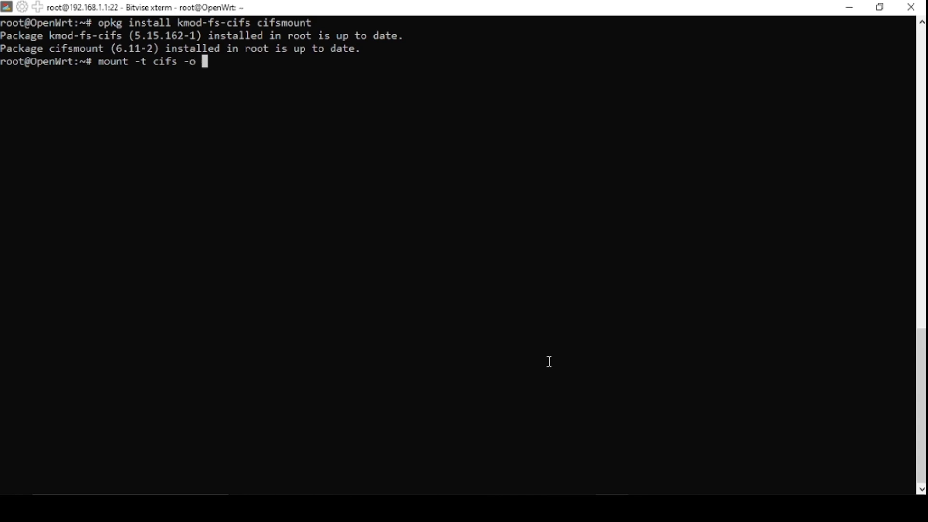
type("username=")
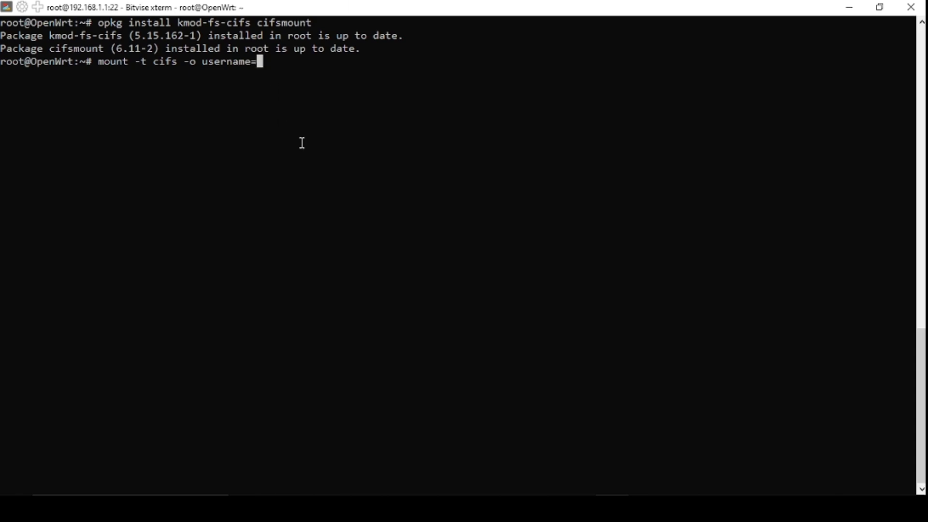
- Launch Command Prompt, run whoami to get the Windows account name, then minimize it
left_click(140, 506)
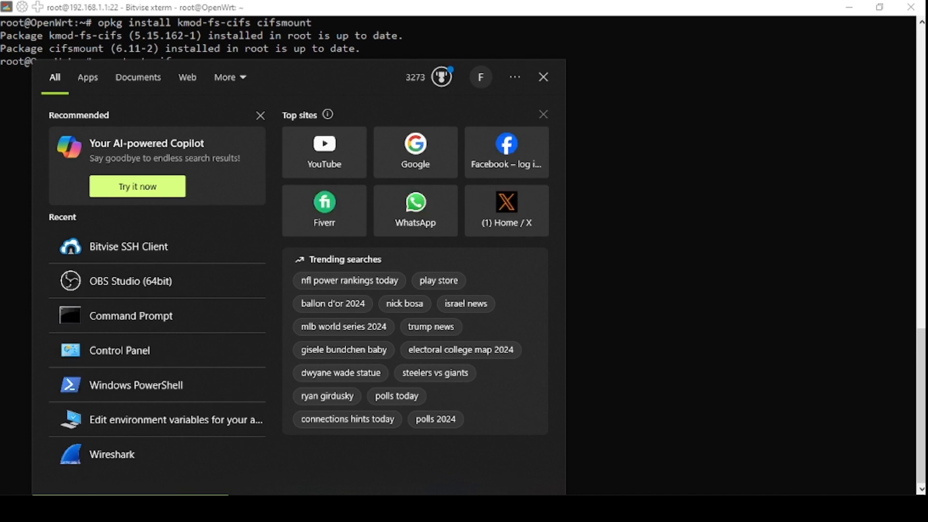
type("c")
key("Return")
type("whoami")
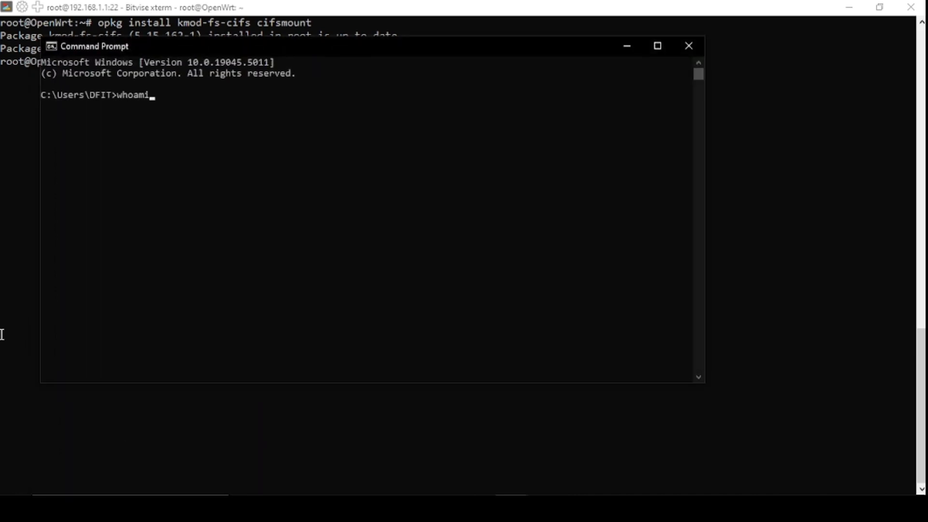
key("Return")
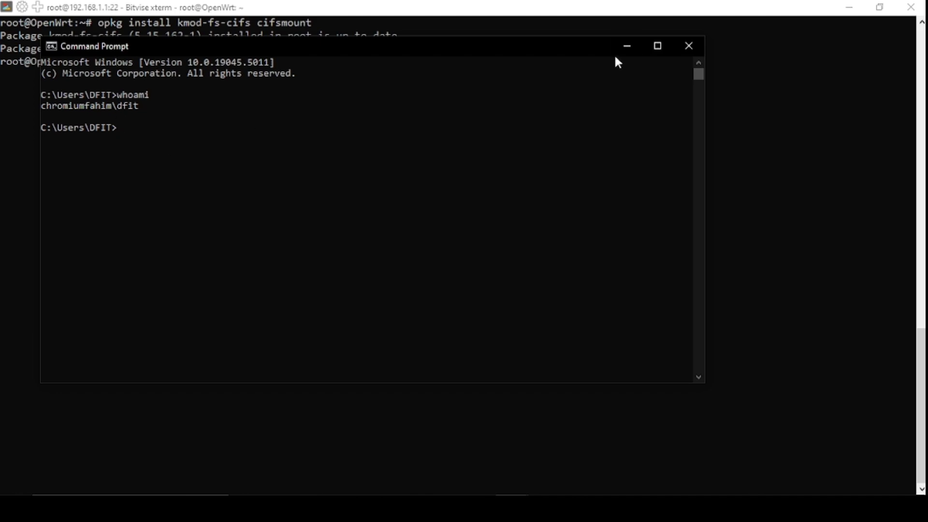
left_click(637, 47)
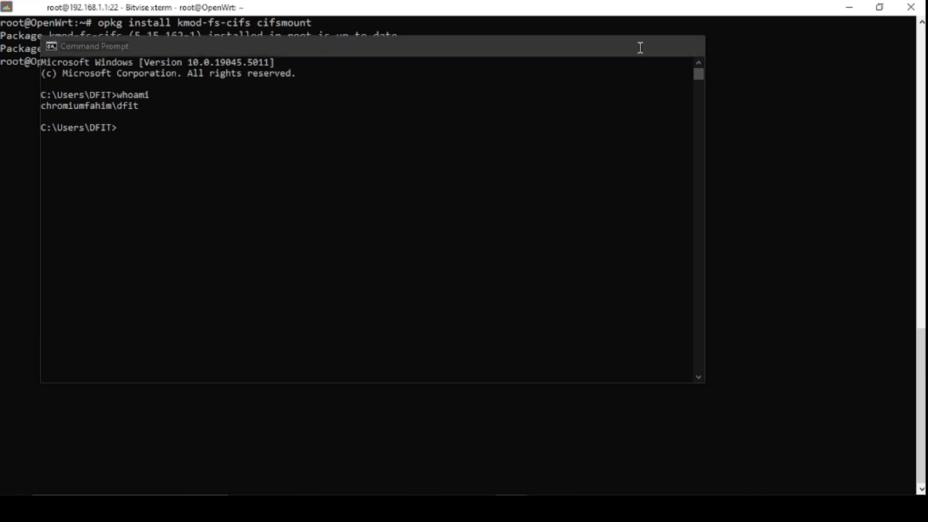
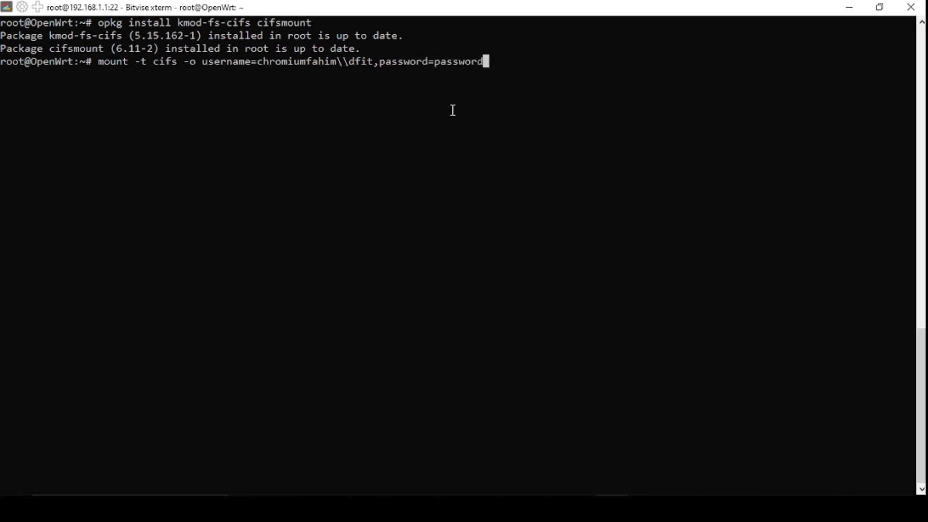
- Open Status > Overview in LuCI and scroll down to the Active DHCP Leases table
left_click(285, 491)
scroll(176, 250, "up", 1)
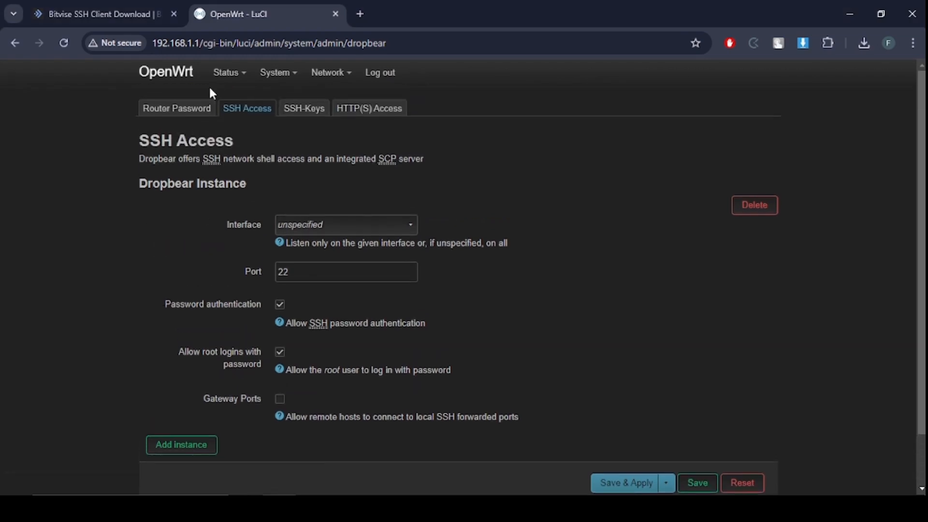
mouse_move(232, 76)
left_click(229, 100)
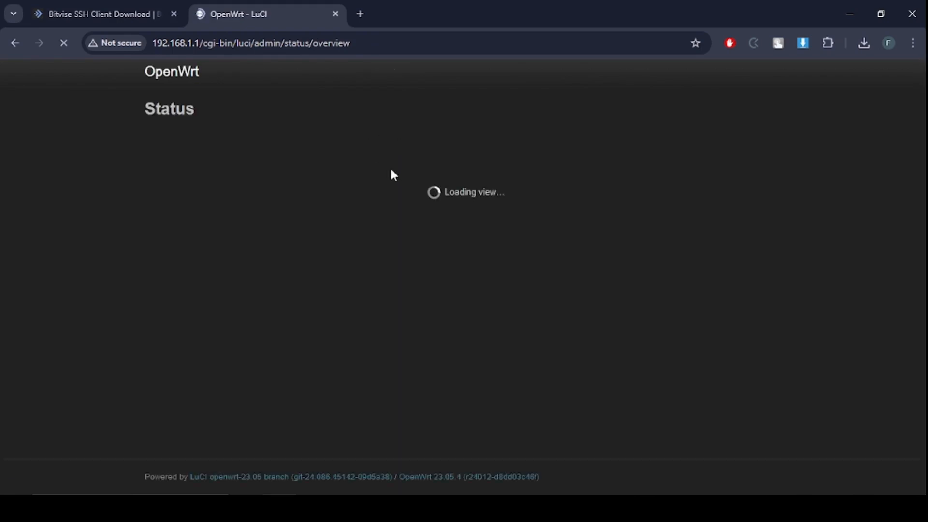
scroll(406, 194, "down", 10)
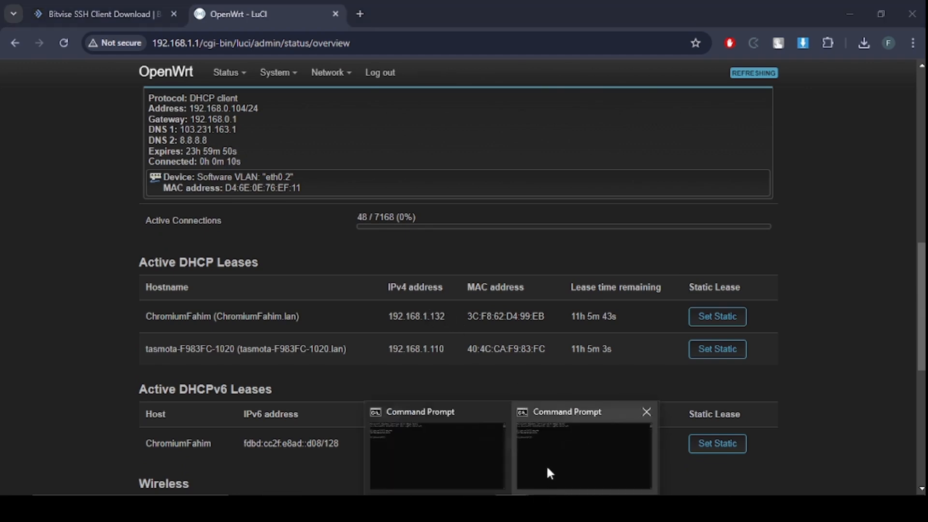
left_click(551, 461)
- Run ipconfig, copy the Wi-Fi IPv4 address 192.168.1.132, and minimize Command Prompt
type("ipfconfig")
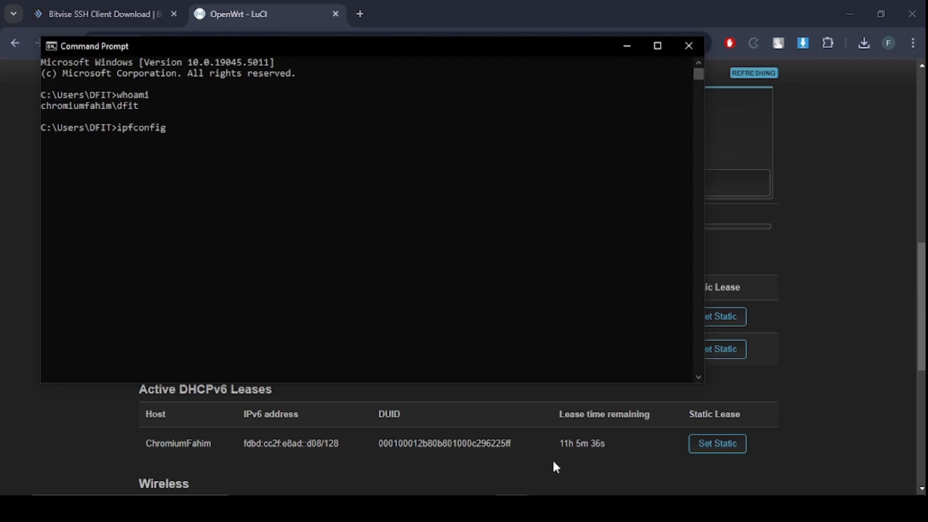
key("Return")
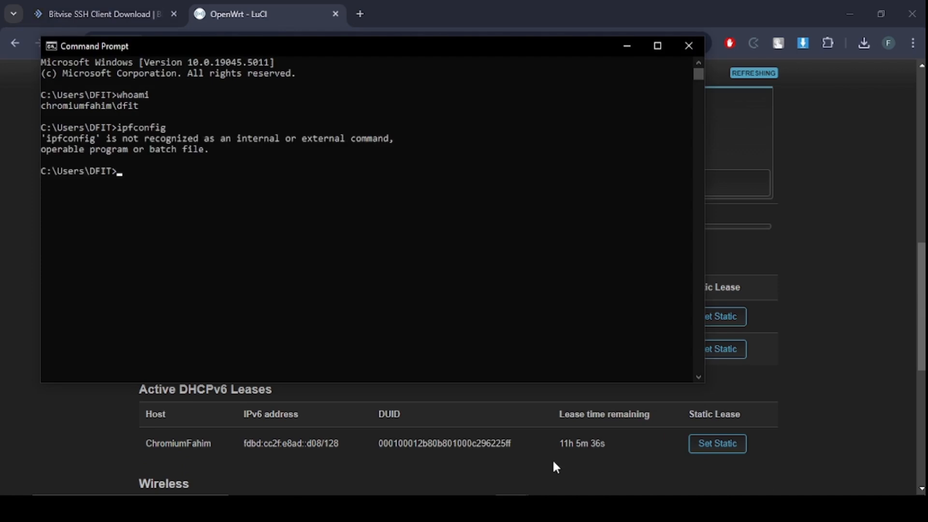
type("ipconfig")
key("Return")
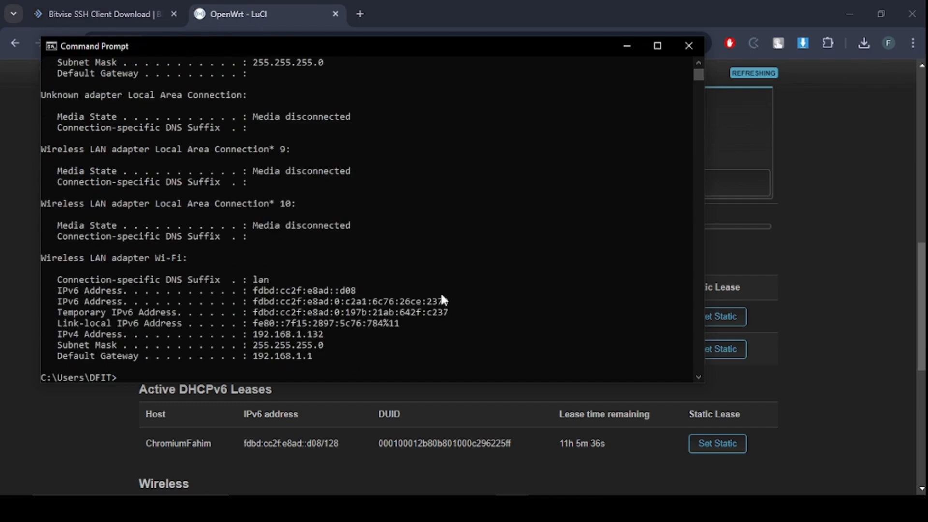
left_click_drag(254, 334, 320, 338)
right_click(320, 337)
left_click(627, 45)
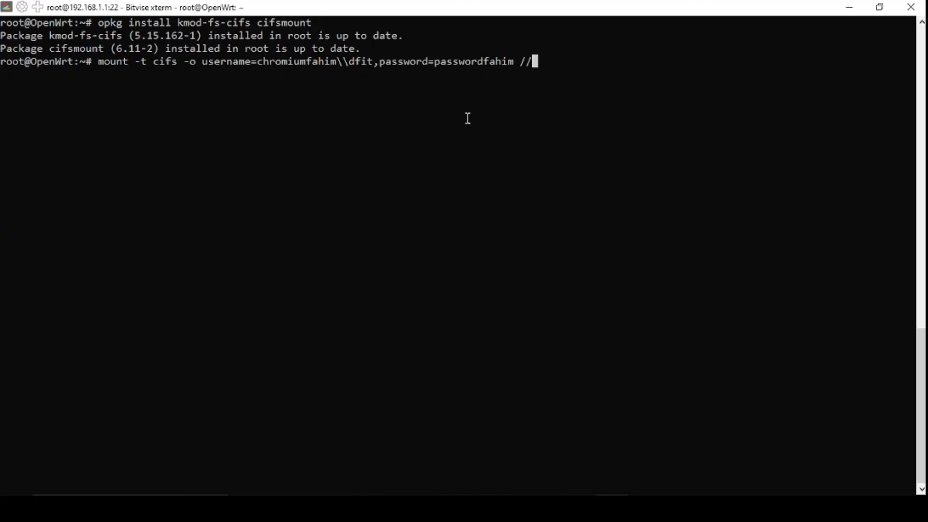
- Complete the mount command with //192.168.1.132/youtube /mnt/smbshare, removing stray tcpdump text
type("//")
right_click(550, 69)
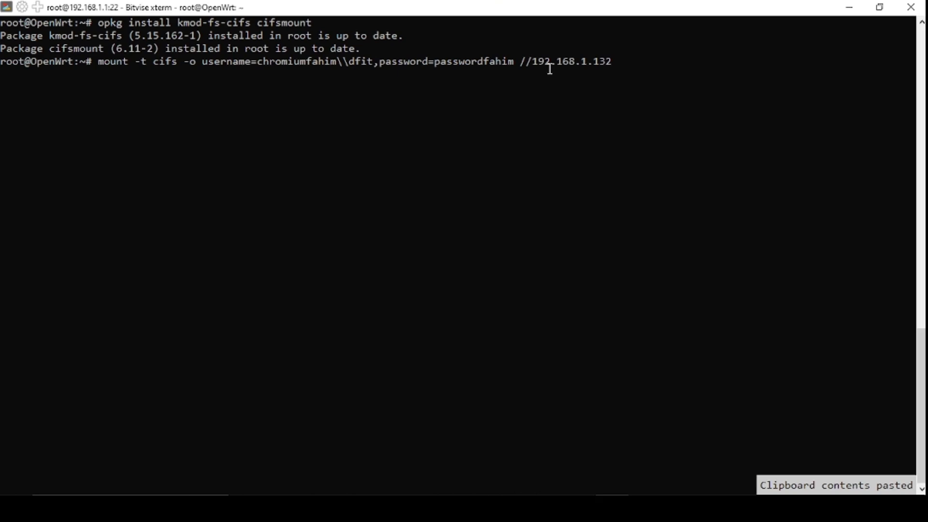
type("/")
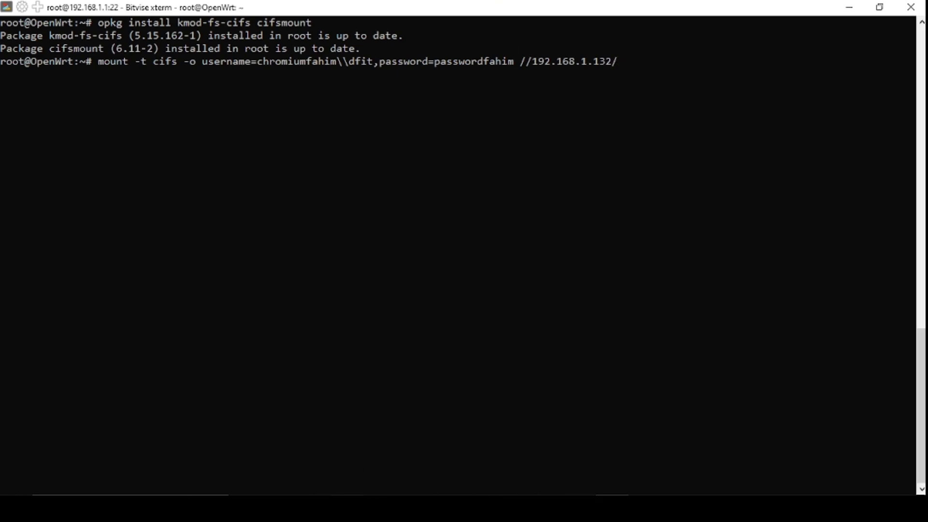
left_click(347, 508)
left_click(612, 507)
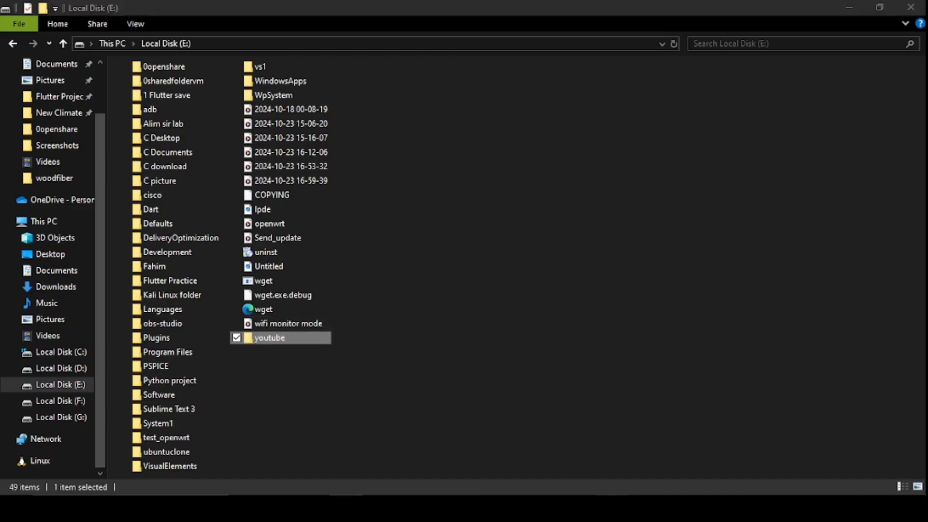
type("youtube")
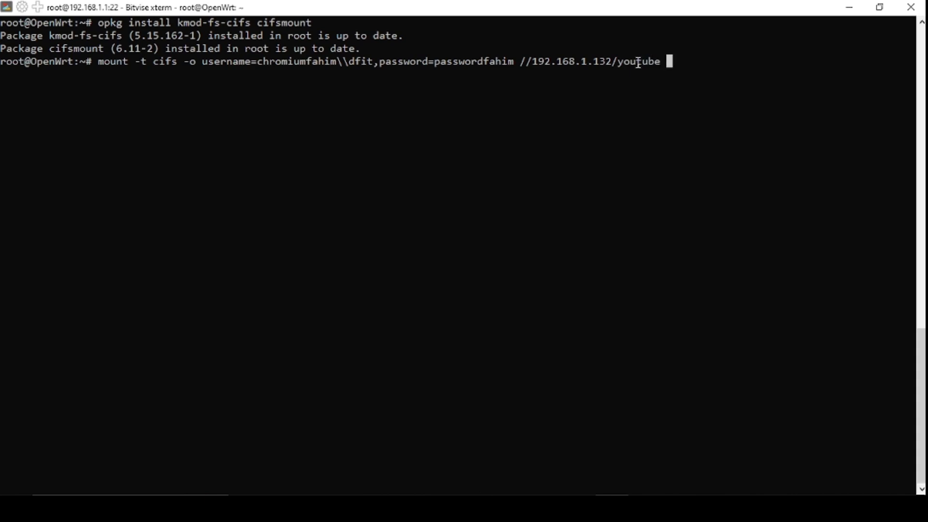
type(" /mnt/smbshare")
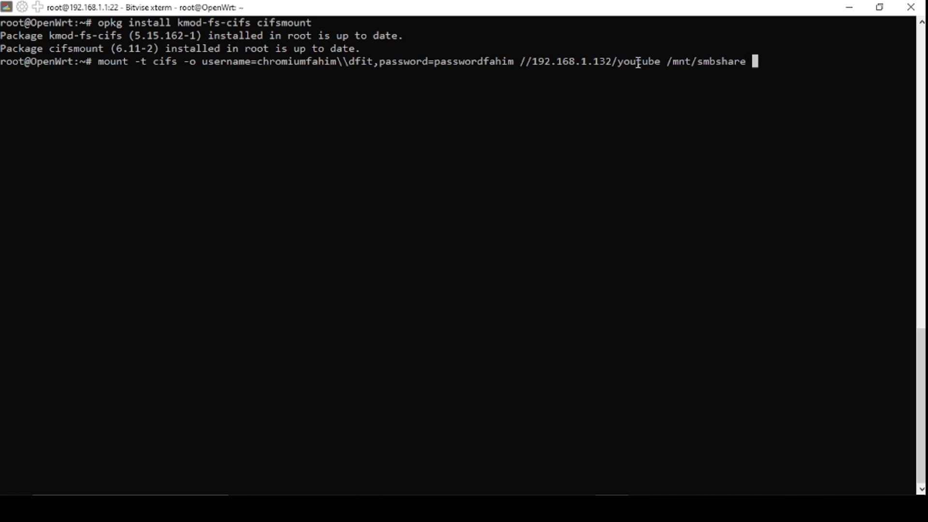
type("tcpdump")
key("BackSpace")
key("BackSpace")
key("BackSpace")
key("BackSpace")
key("BackSpace")
key("BackSpace")
key("BackSpace")
key("BackSpace")
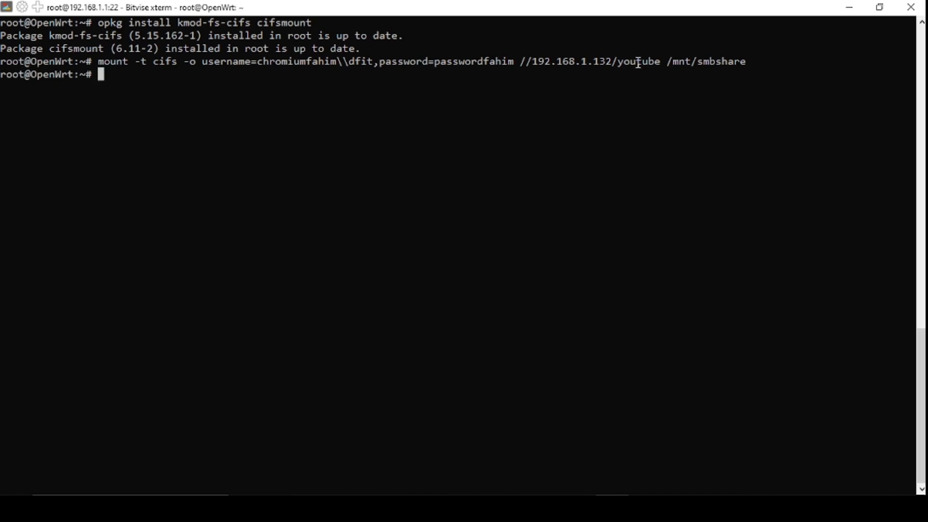
- Run df -h to confirm //192.168.1.132/youtube is mounted on /mnt/smbshare, then switch to File Explorer
type("df -h")
key("Return")
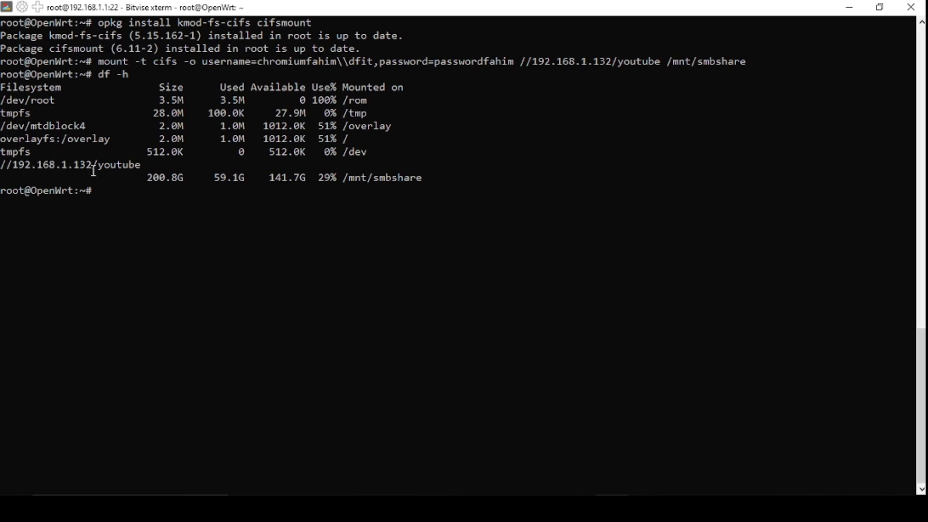
left_click(346, 507)
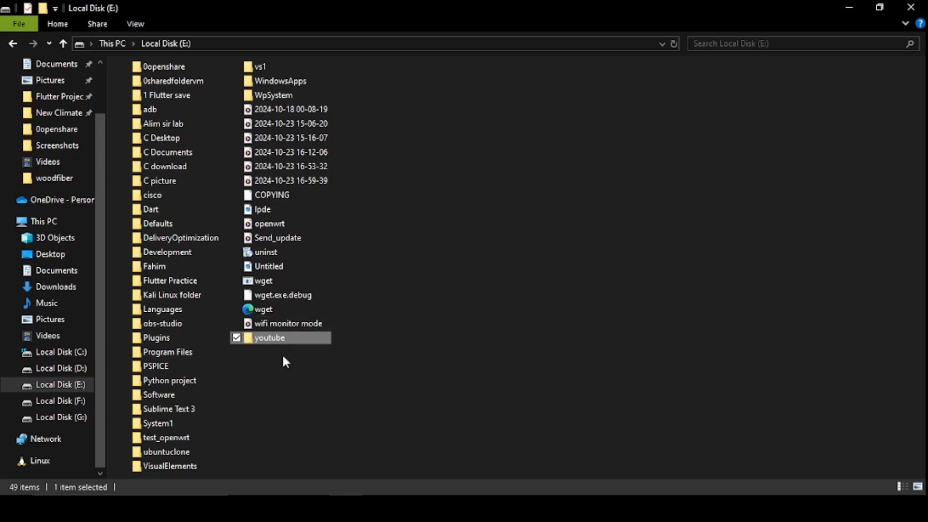
left_click(611, 508)
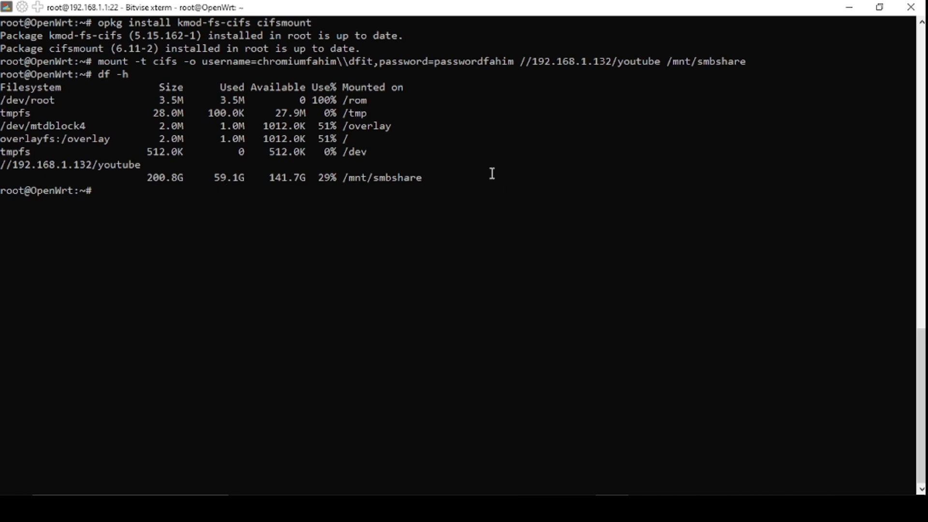
left_click(346, 509)
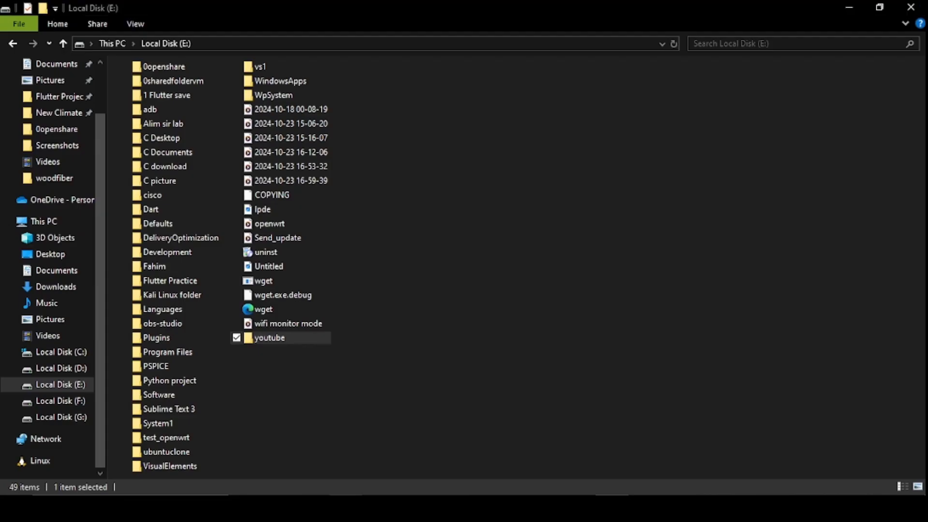
right_click(307, 338)
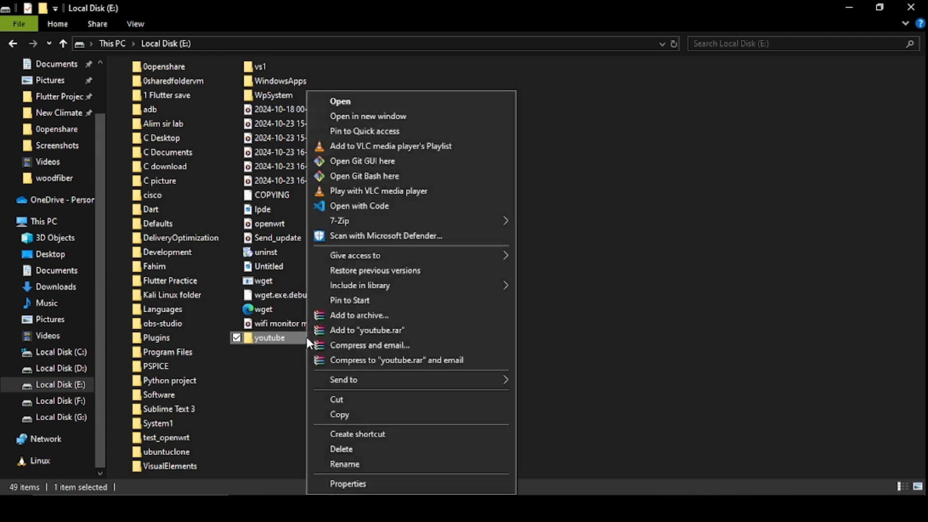
left_click(356, 485)
left_click(365, 195)
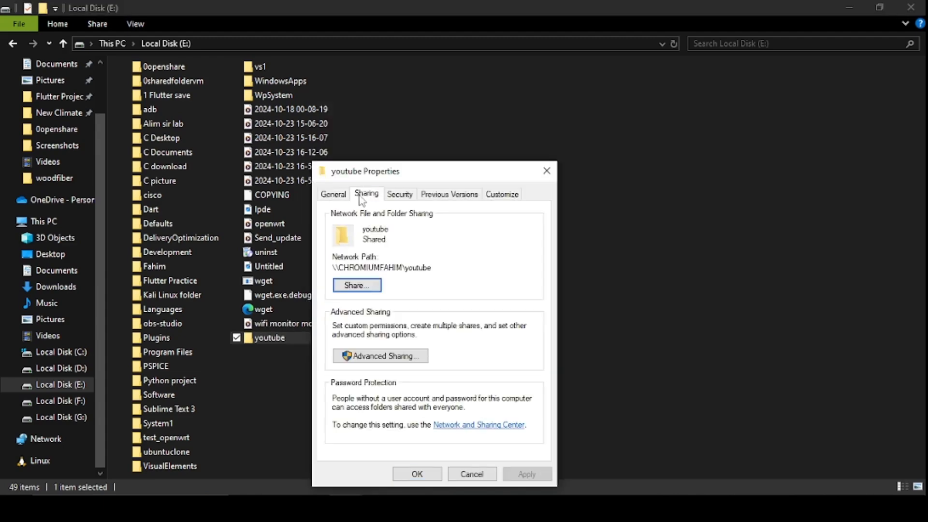
left_click(376, 287)
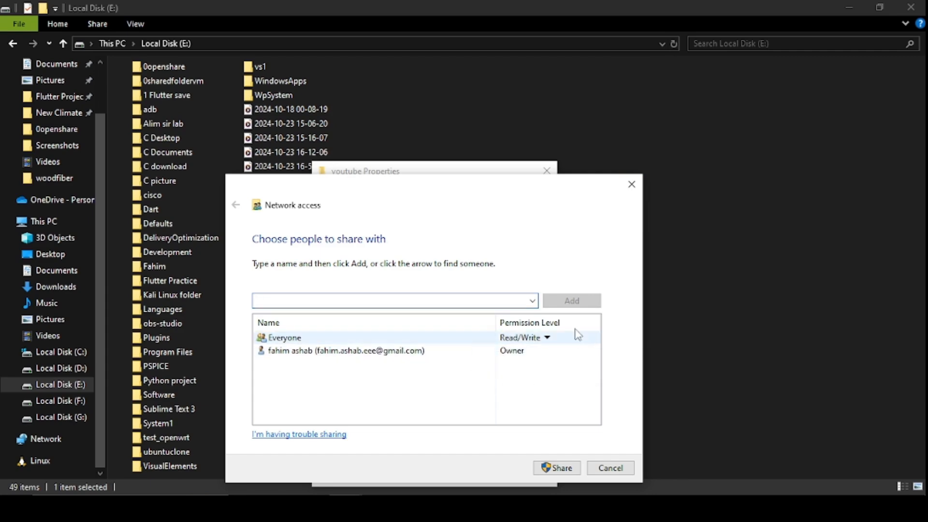
left_click(631, 184)
left_click_drag(450, 177, 449, 123)
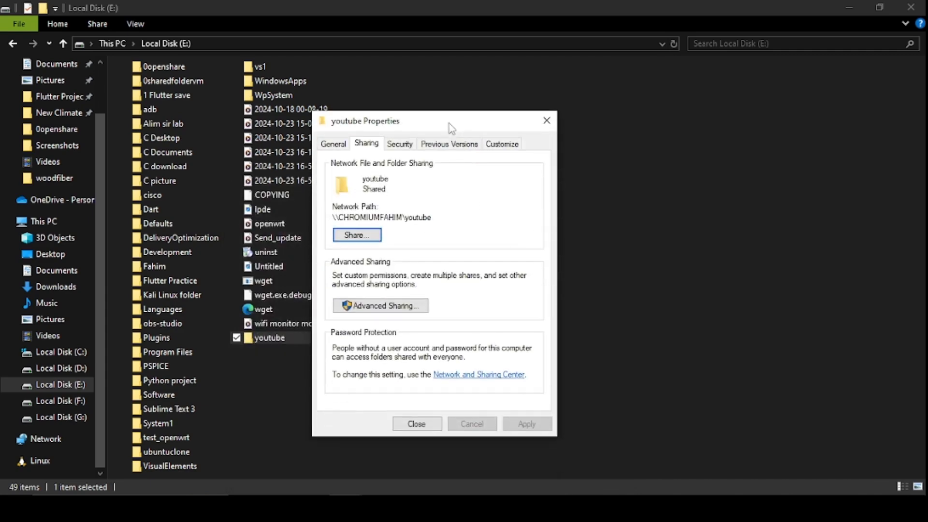
left_click(402, 306)
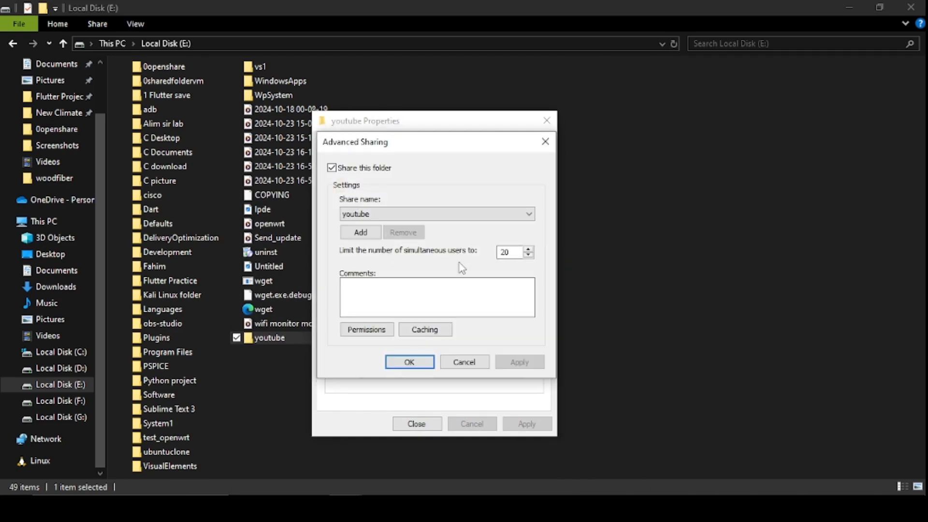
left_click(372, 330)
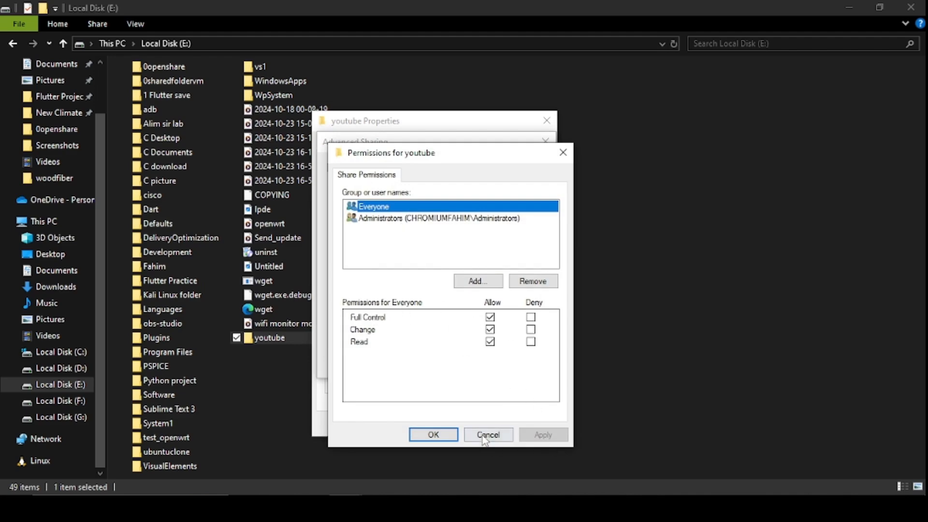
left_click(563, 152)
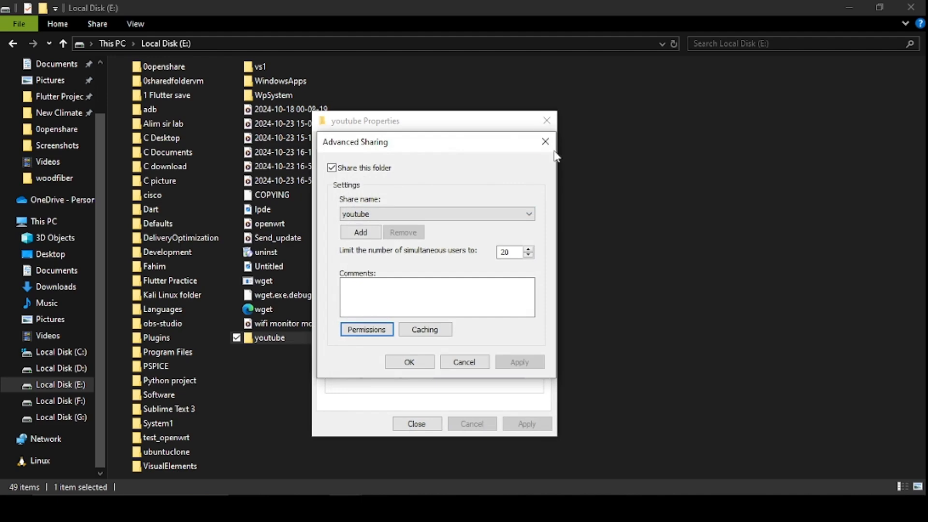
left_click(545, 141)
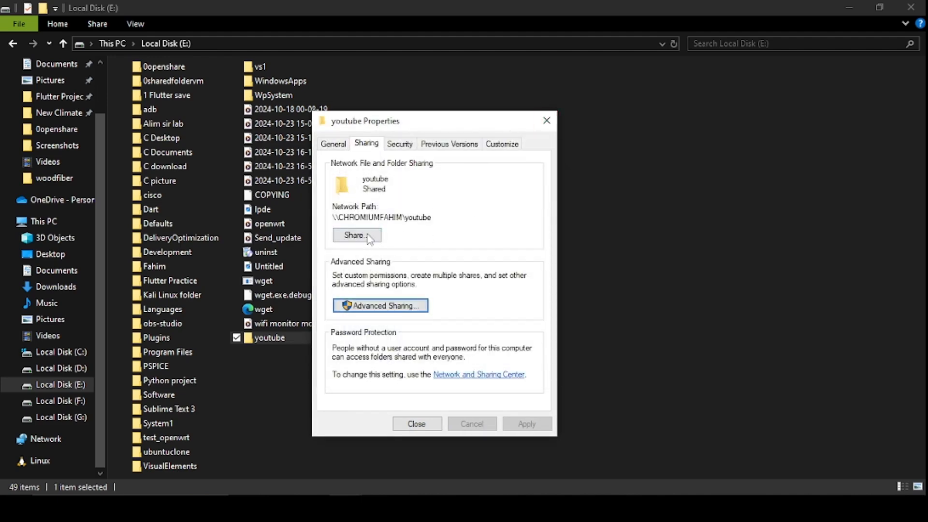
left_click(547, 121)
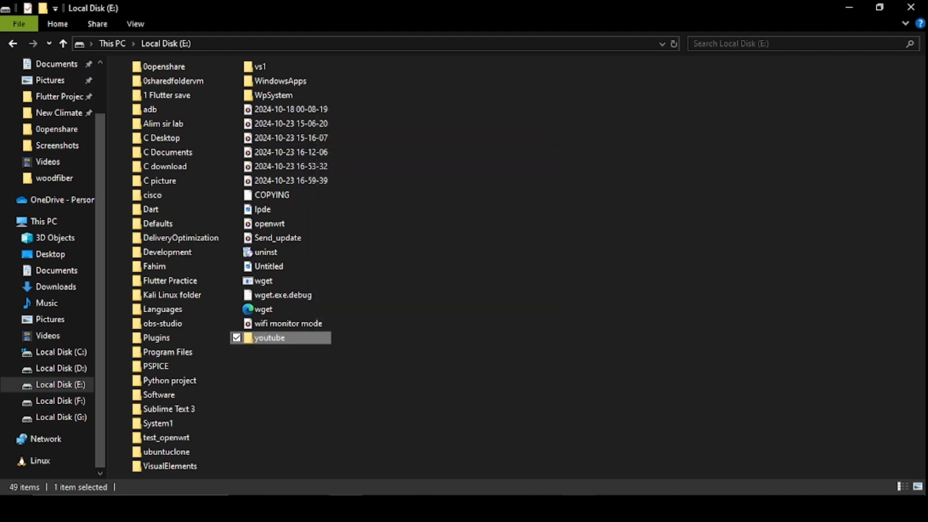
- Highlight the username, password, IP address and mount point parts of the mount command in turn
left_click(612, 508)
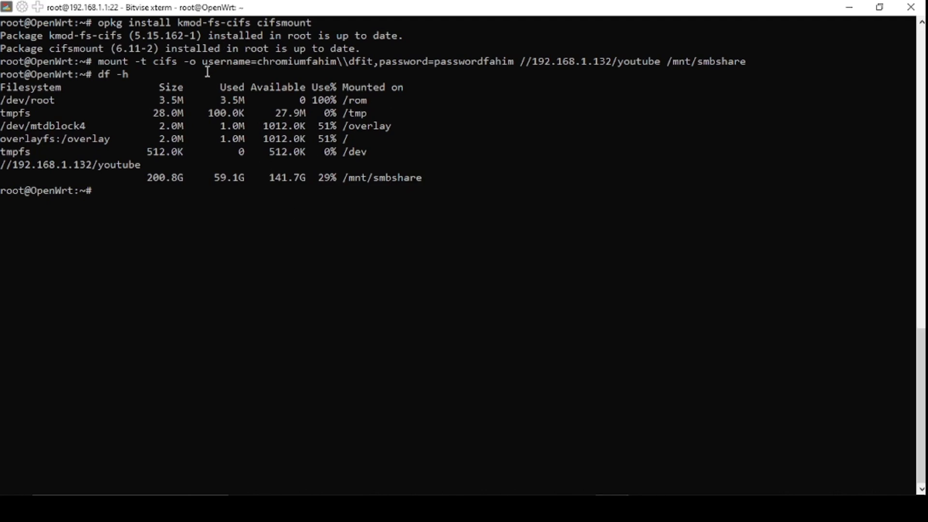
left_click_drag(201, 62, 361, 63)
left_click(293, 68)
left_click_drag(379, 62, 502, 63)
left_click(526, 62)
left_click_drag(533, 61, 575, 62)
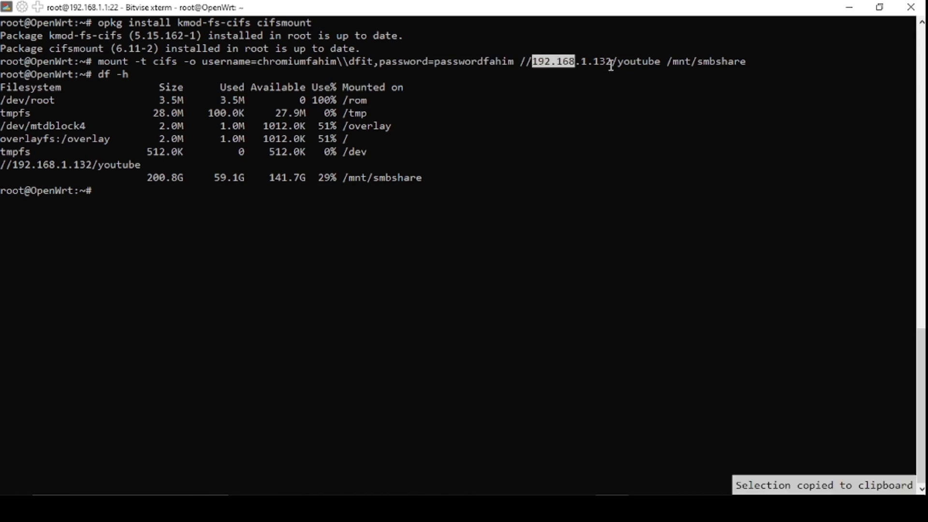
left_click(641, 63)
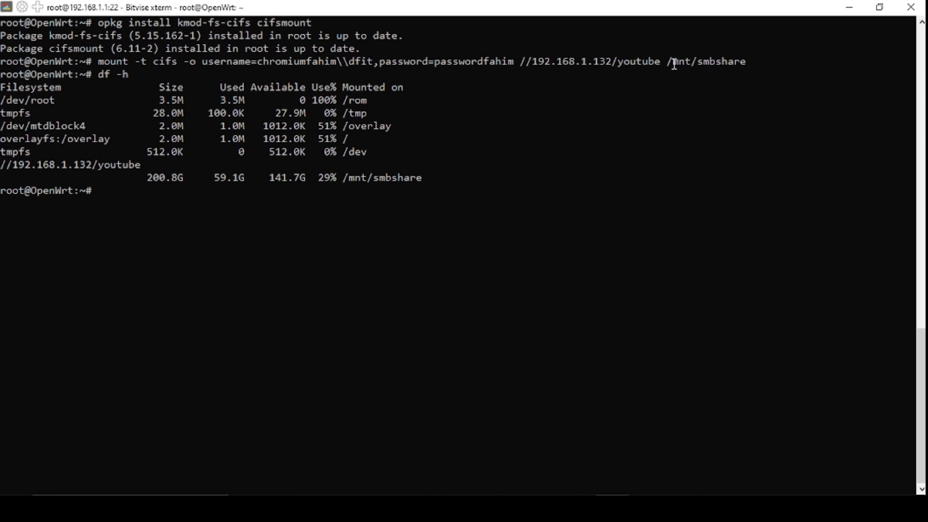
left_click_drag(667, 62, 743, 56)
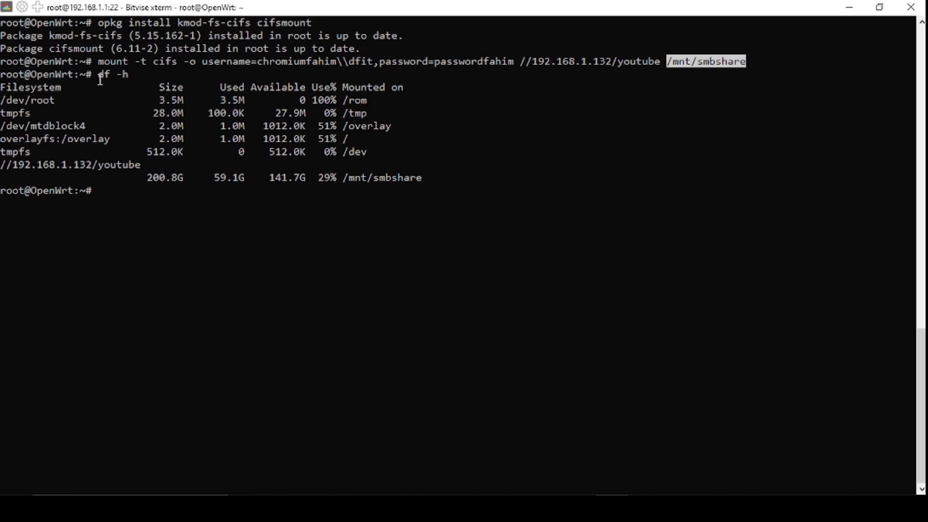
- Copy the df -h command and the /mnt/smbshare mount point from the output
left_click_drag(99, 78, 134, 75)
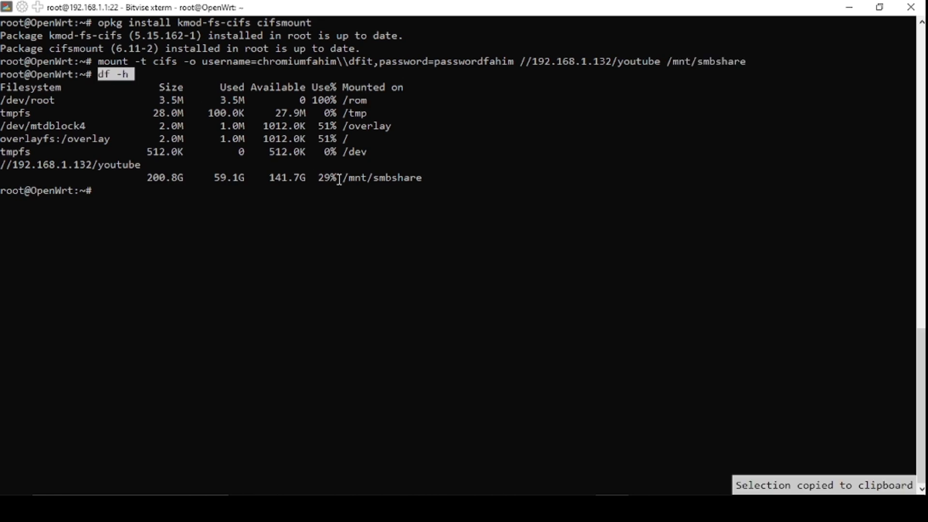
left_click_drag(343, 178, 433, 175)
left_click(388, 196)
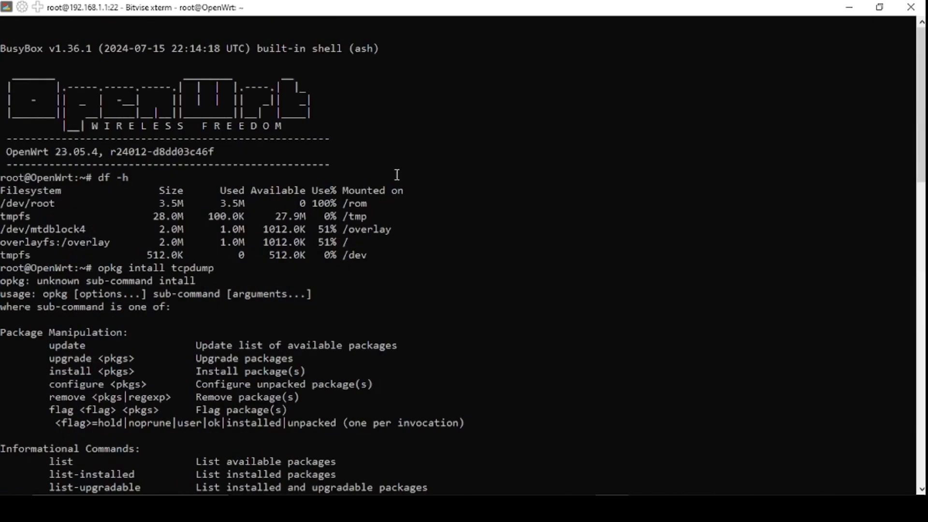
- Copy the earlier 'opkg intall tcpdump' command line, then clear the highlight at the prompt
left_click_drag(101, 270, 220, 275)
left_click(104, 261)
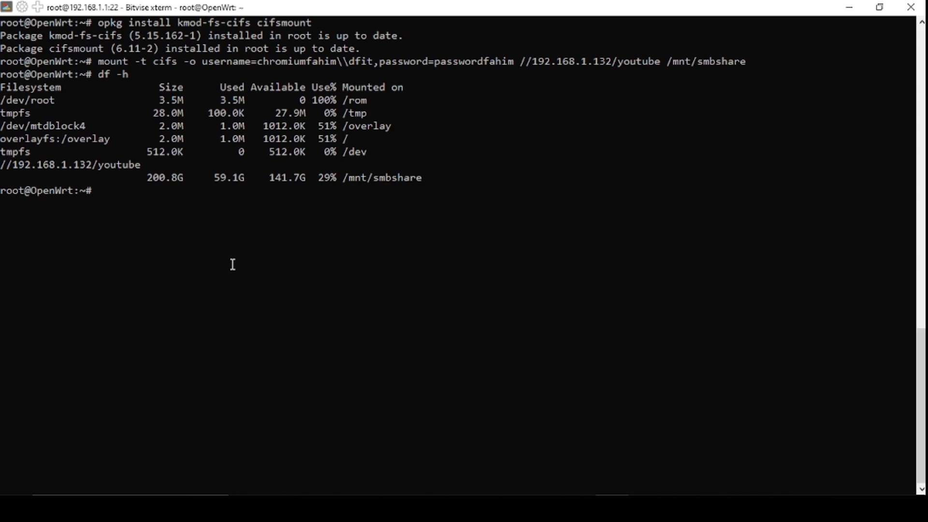
- Run 'tcpdump -i br-lan -w /mnt/smbshare/test.pcap' to capture br-lan traffic into the share
type("tcpdump -i br-lan")
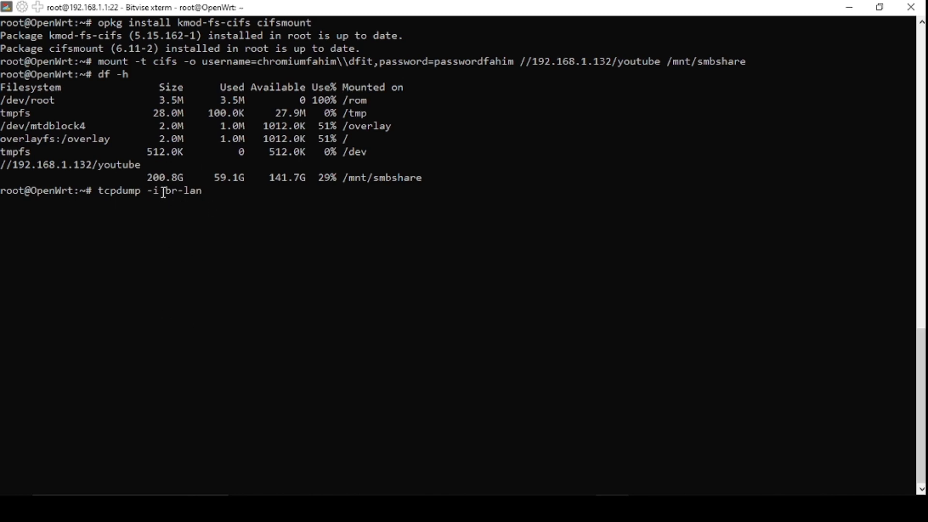
mouse_move(166, 192)
left_mouse_down()
mouse_move(200, 192)
mouse_move(174, 195)
left_mouse_up()
left_click(203, 192)
left_click_drag(166, 194, 204, 193)
left_click(218, 194)
type("-lan -w /mnt/")
left_click_drag(344, 177, 425, 180)
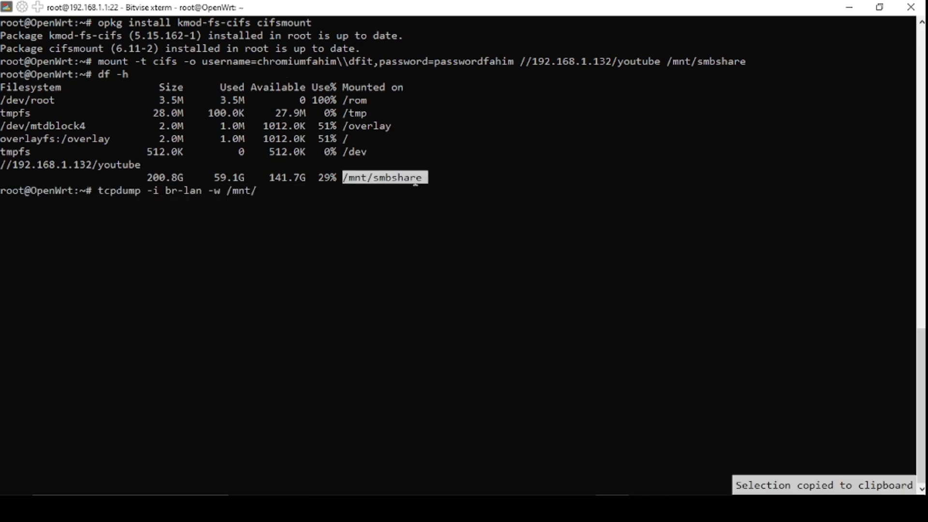
left_click(306, 189)
type("smb")
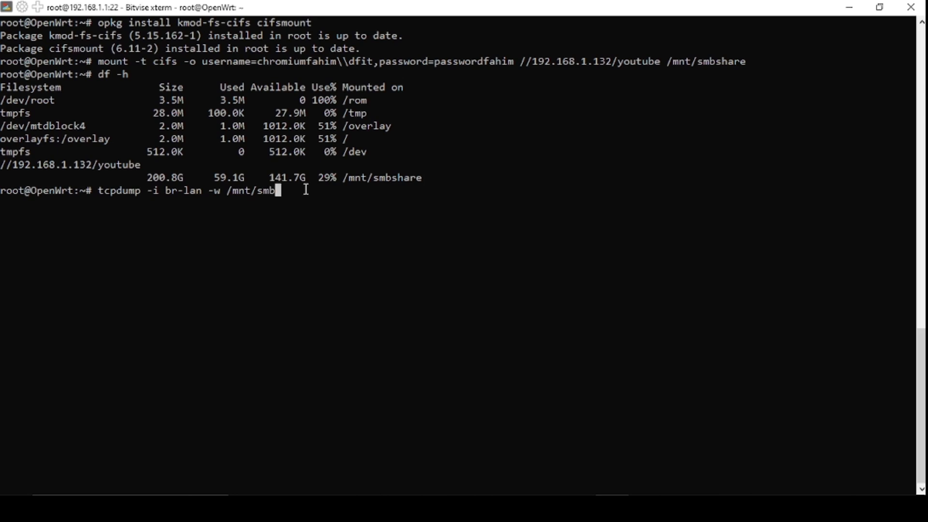
type("share/test.pcap")
key("Return")
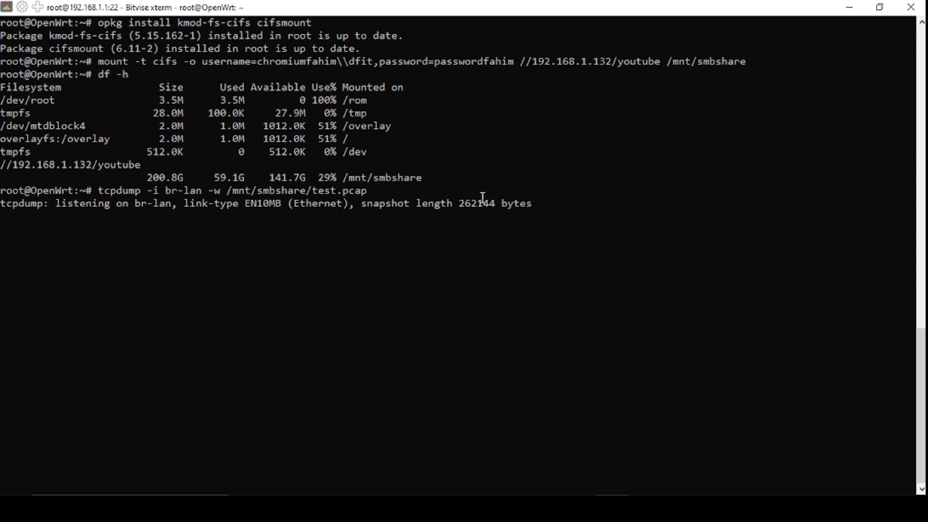
- Copy tcpdump's snapshot length line and bring File Explorer forward on Local Disk (E:)
left_click_drag(532, 203, 384, 204)
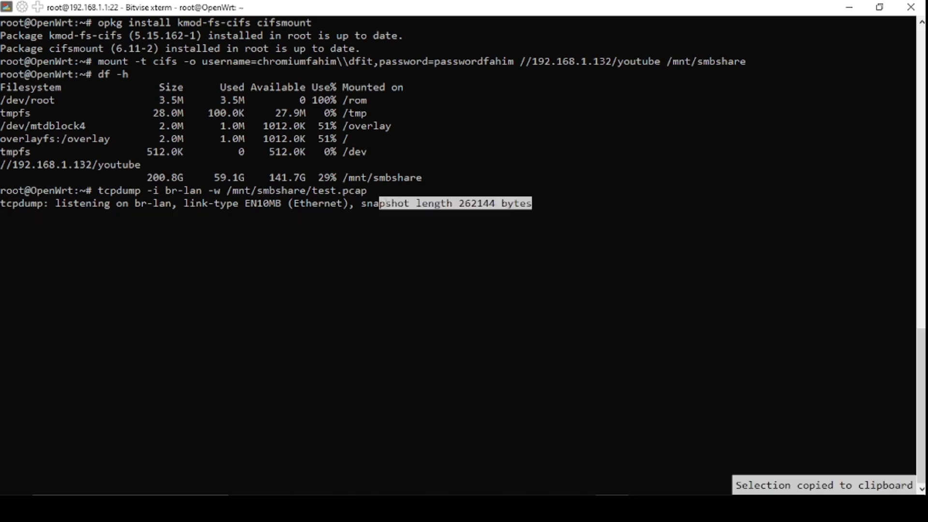
left_click(468, 209)
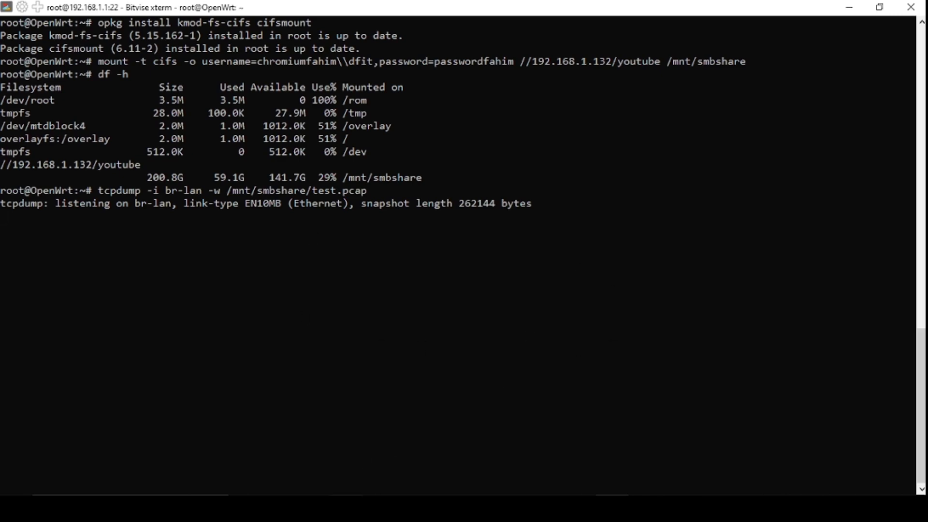
left_click(346, 508)
- Open the youtube folder on E: and open the test capture file with Wireshark
double_click(304, 334)
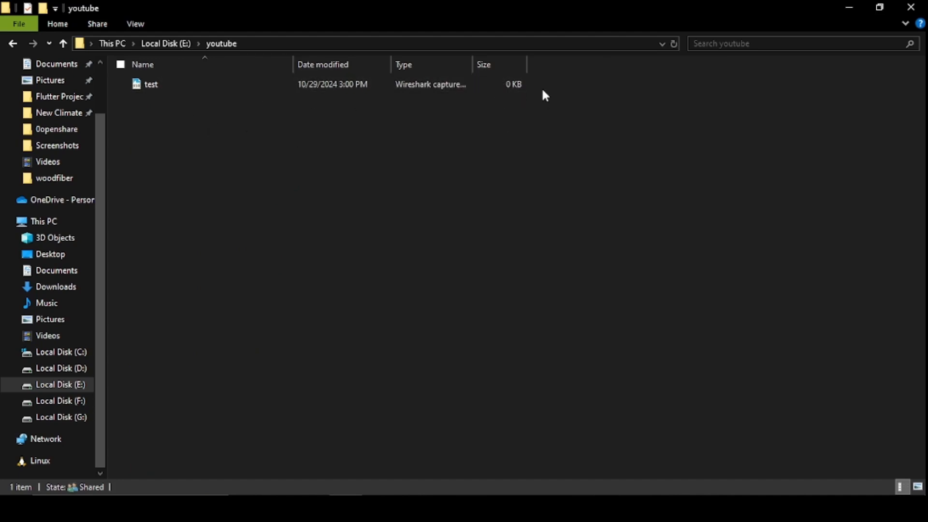
left_click(510, 90)
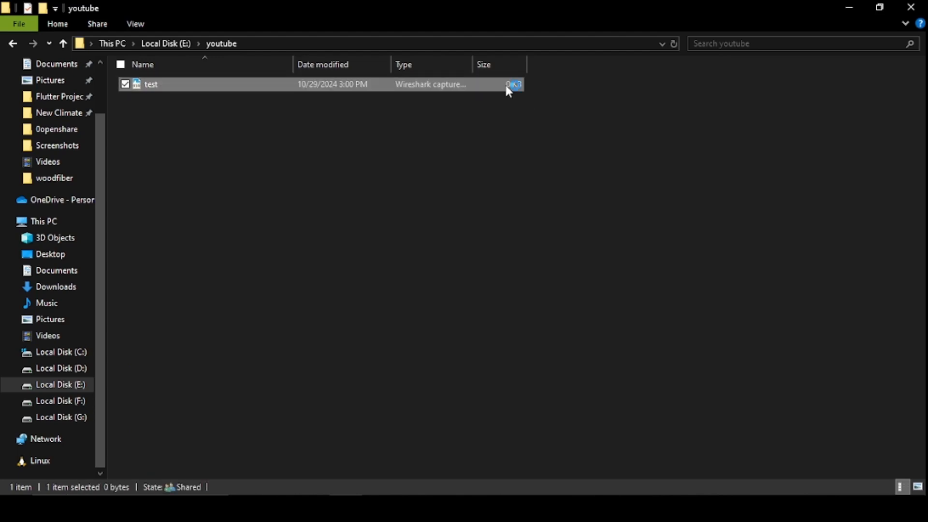
double_click(509, 91)
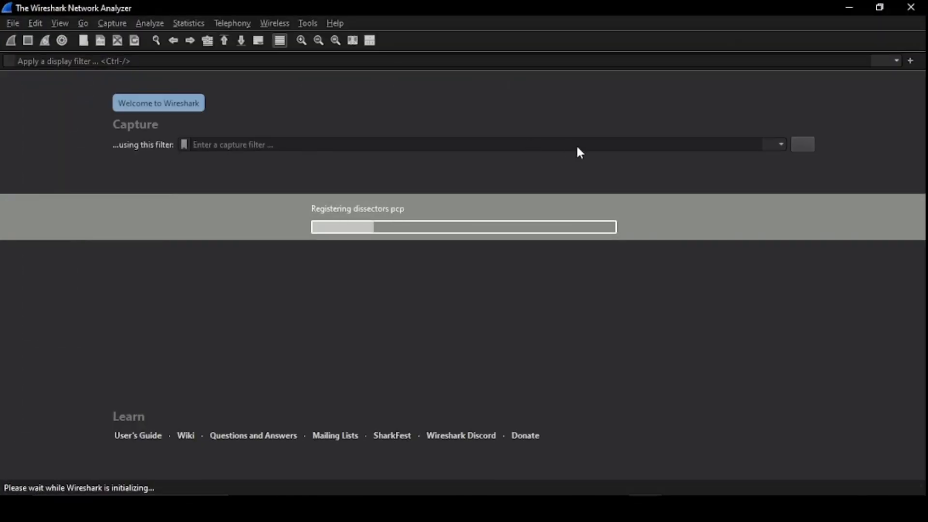
left_click(922, 12)
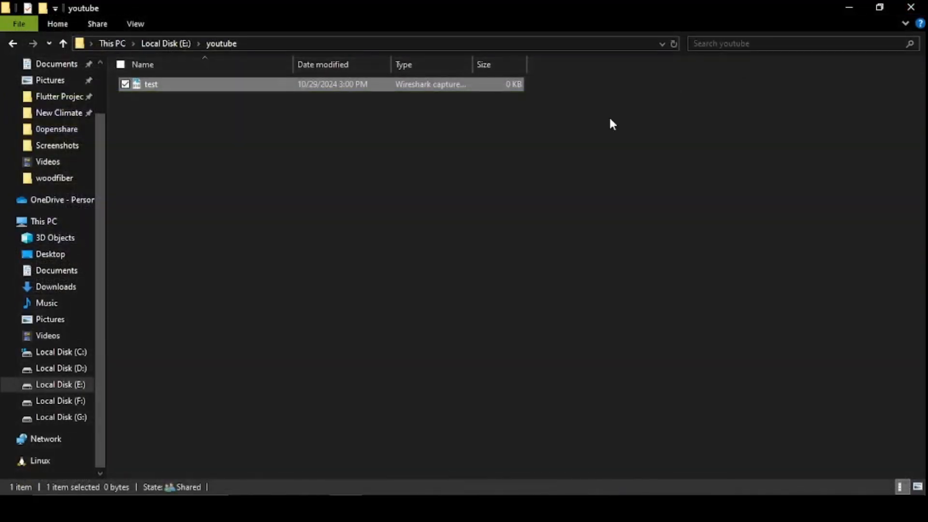
right_click(451, 87)
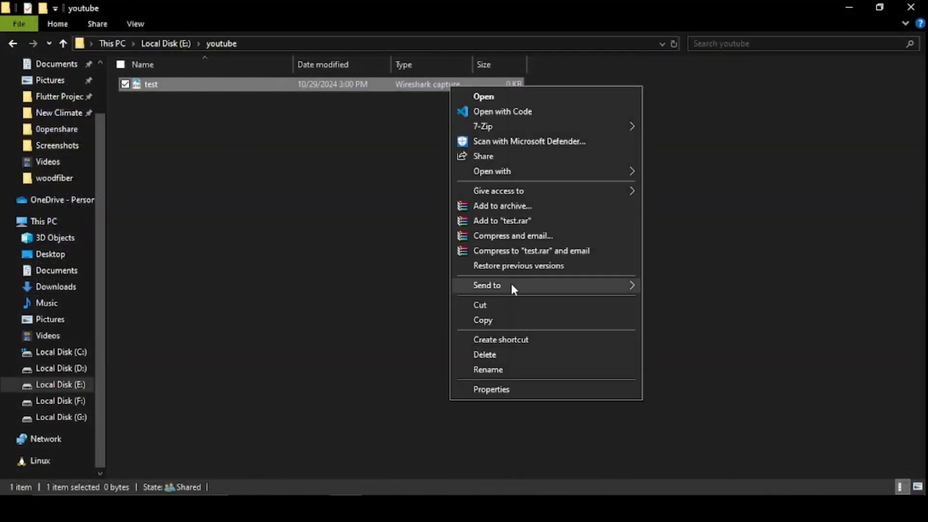
mouse_move(519, 171)
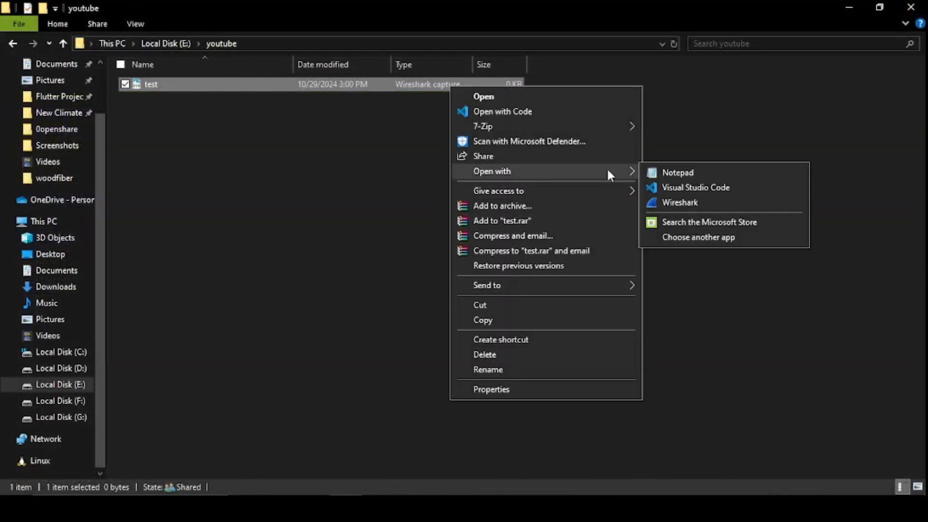
left_click(668, 201)
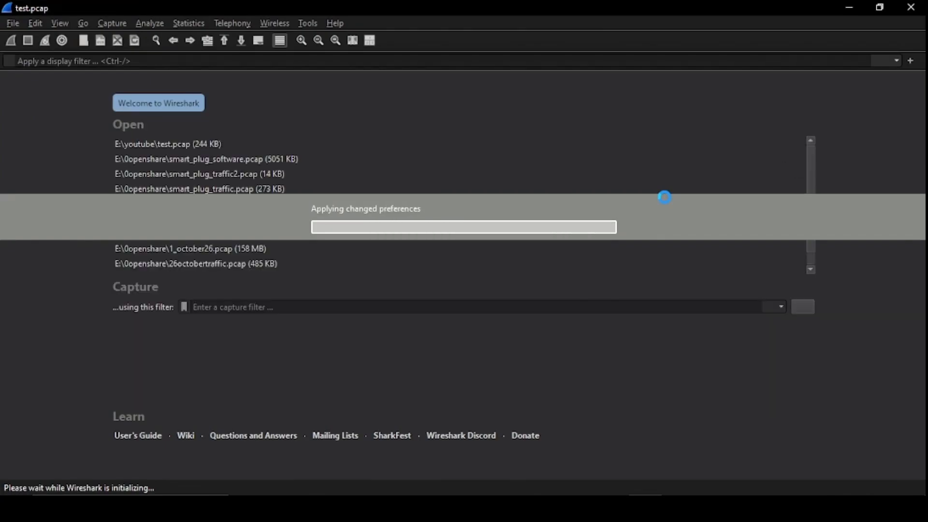
- Reload test.pcap in Wireshark to show 2199 packets, then return to Bitvise xterm
scroll(470, 166, "down", 20)
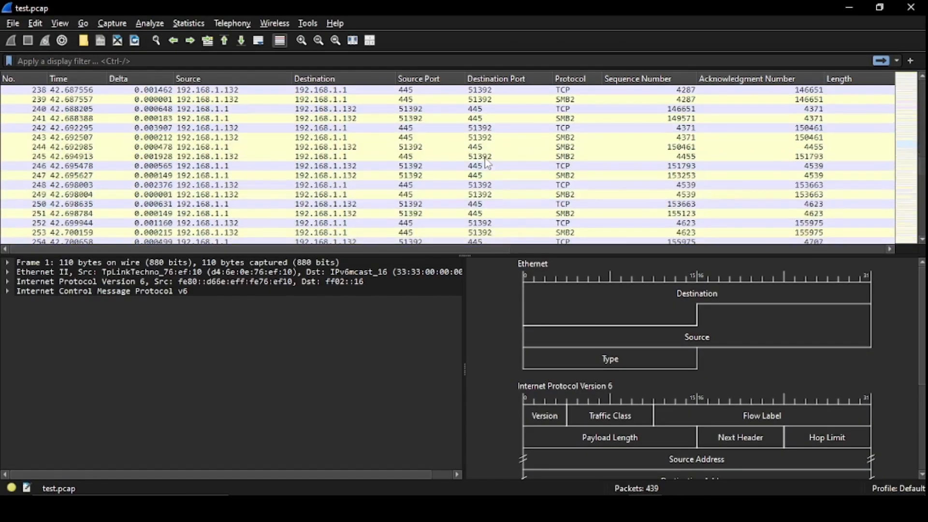
scroll(488, 163, "down", 20)
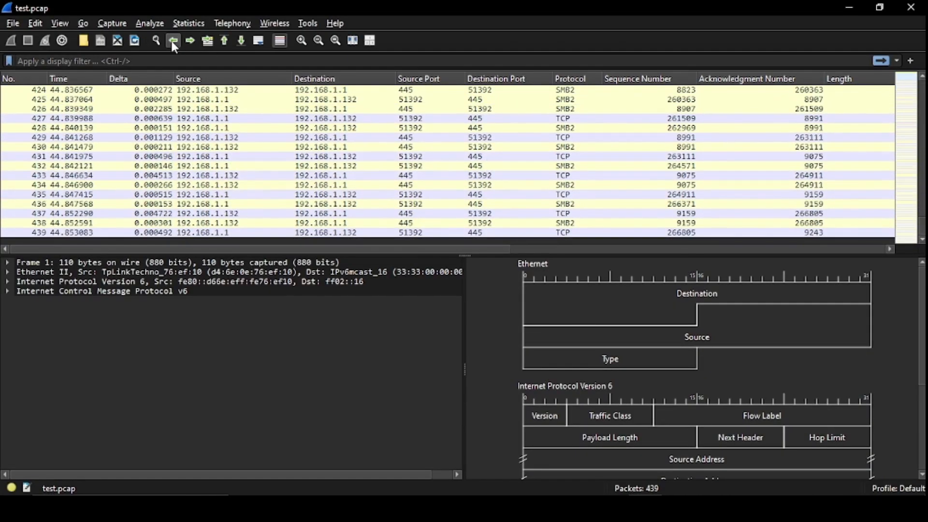
left_click(135, 48)
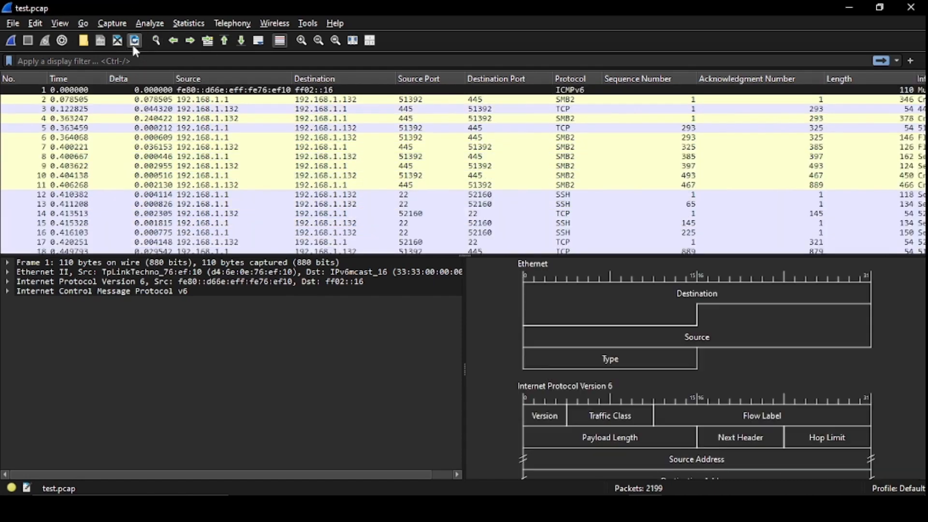
scroll(325, 161, "down", 17)
scroll(663, 162, "down", 20)
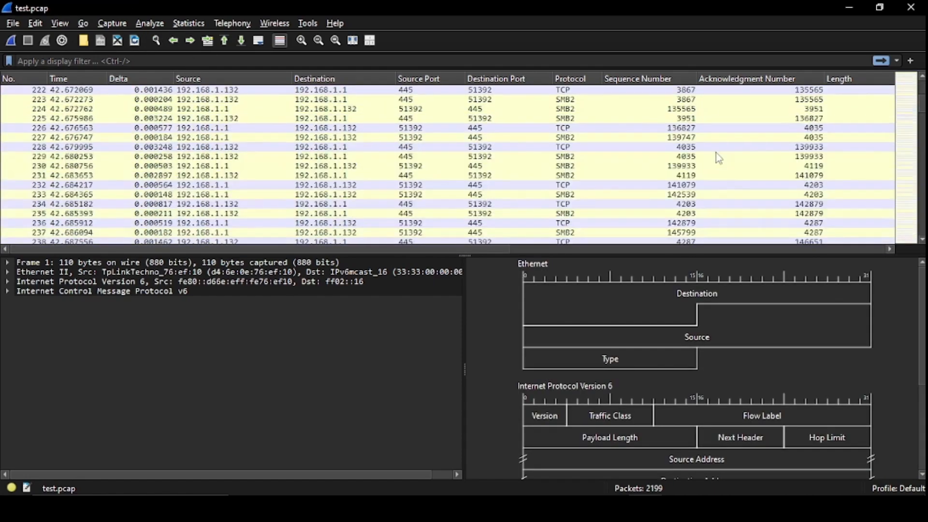
scroll(723, 160, "down", 20)
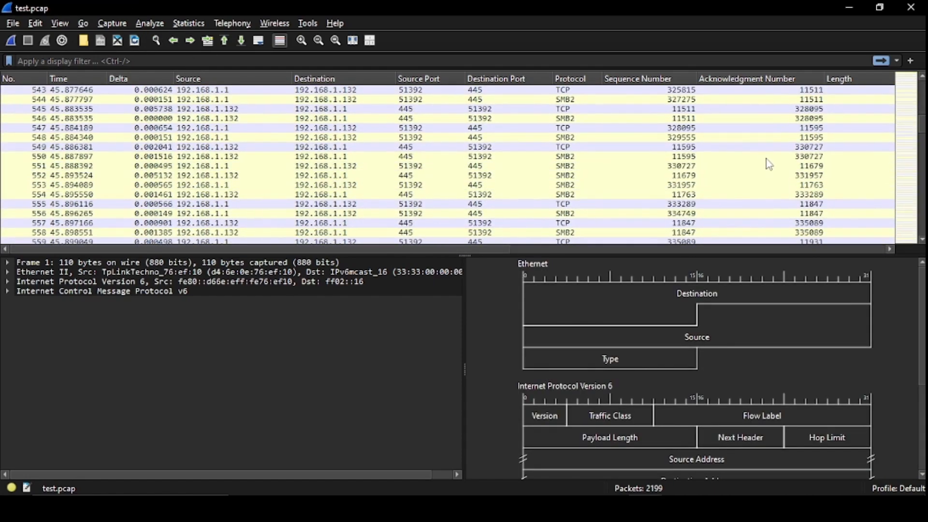
left_click(612, 508)
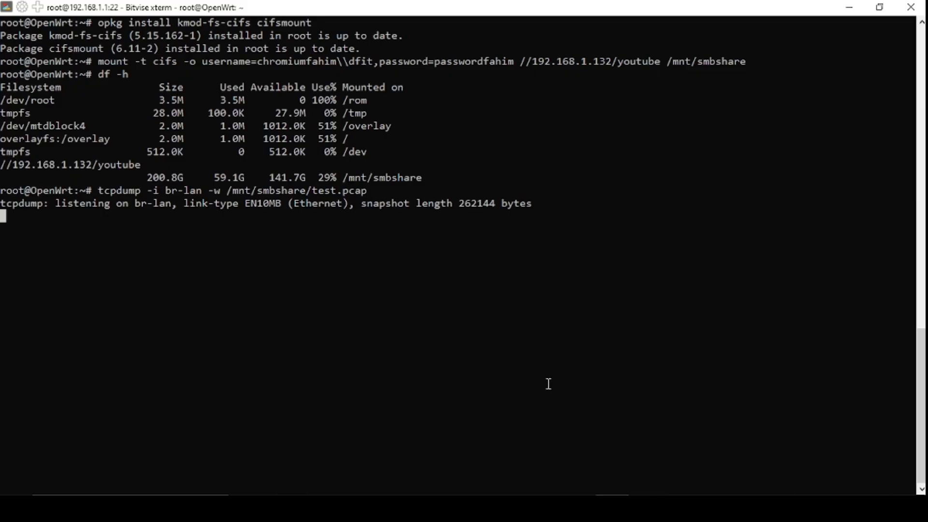
- Stop tcpdump with Ctrl+C, leaving 8573 packets in a 5,237 KB test.pcap
key("ctrl+c")
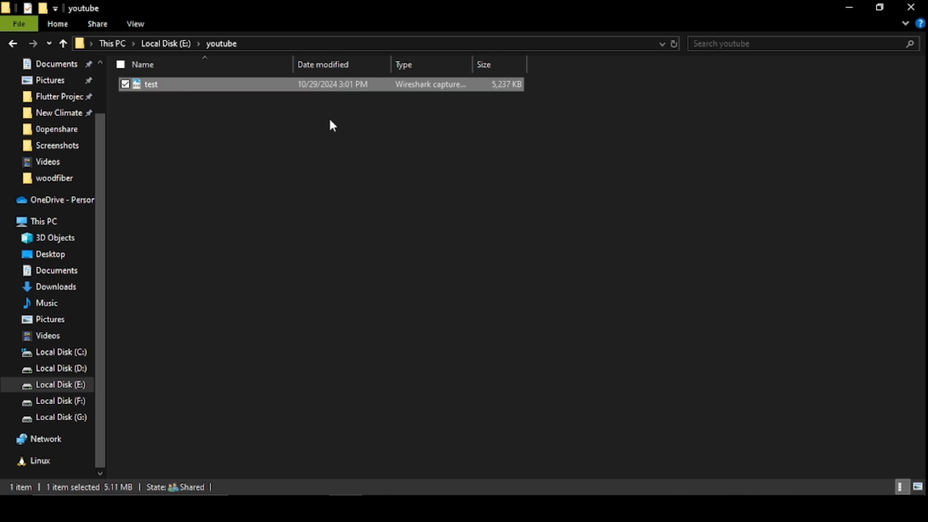
left_click(335, 145)
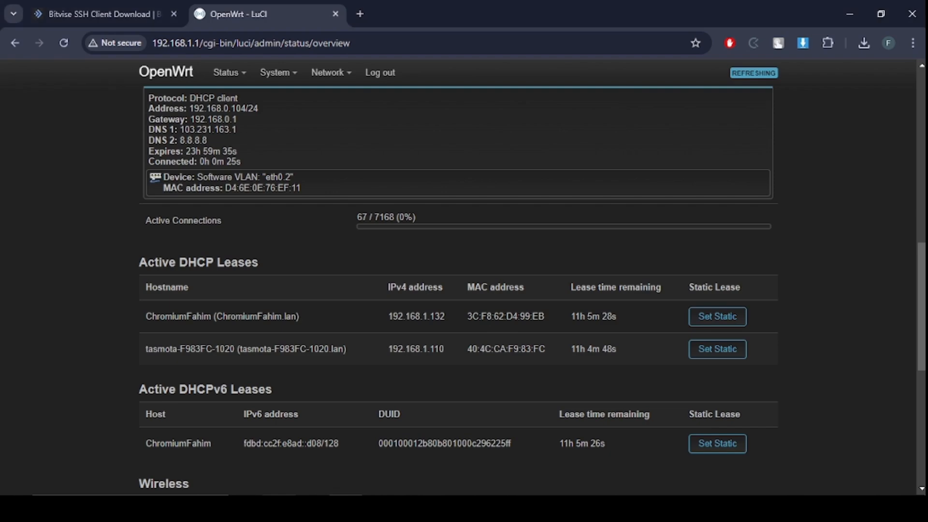
- Scroll LuCI's Status Overview to Storage showing //192.168.1.132/youtube, then return to Bitvise xterm
scroll(508, 246, "up", 6)
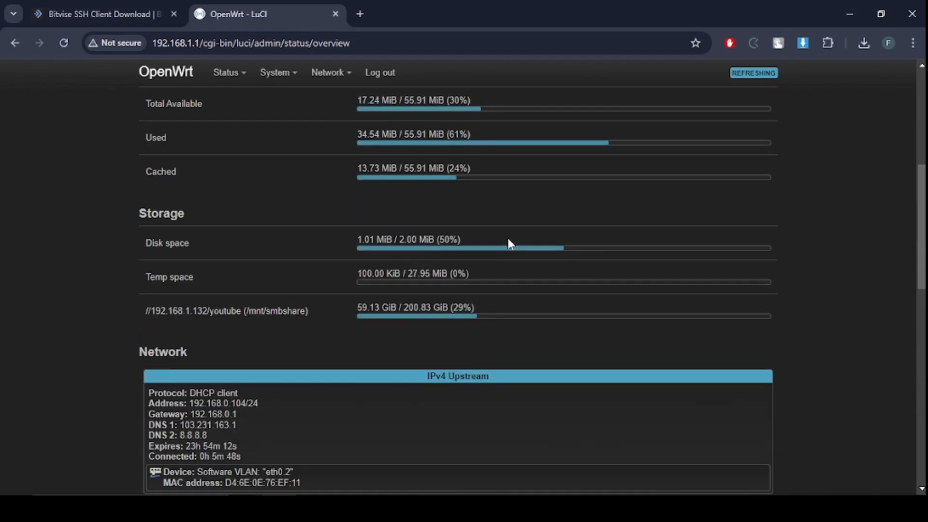
scroll(420, 329, "up", 1)
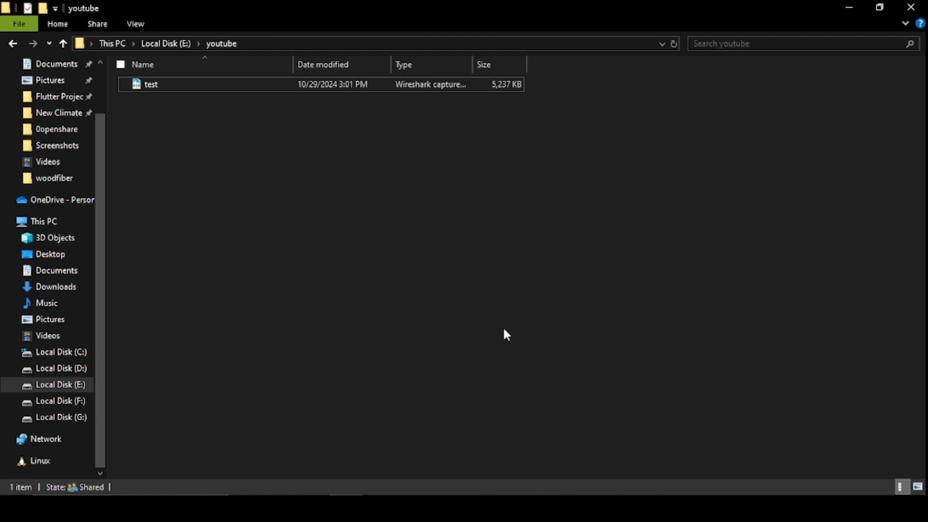
left_click(612, 508)
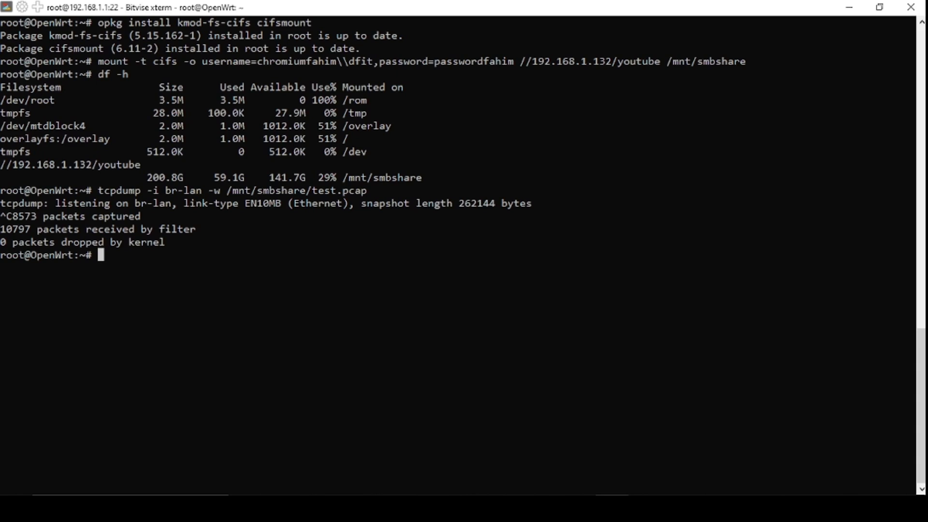